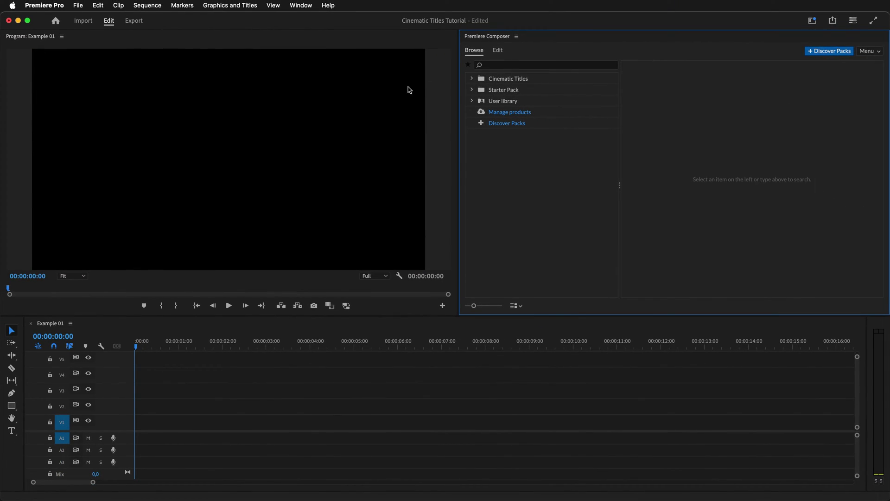
# - Add the 1-Line Light Mask 02 title from Cinematic Titles > Light Mask and preview it
pyautogui.click(472, 79)
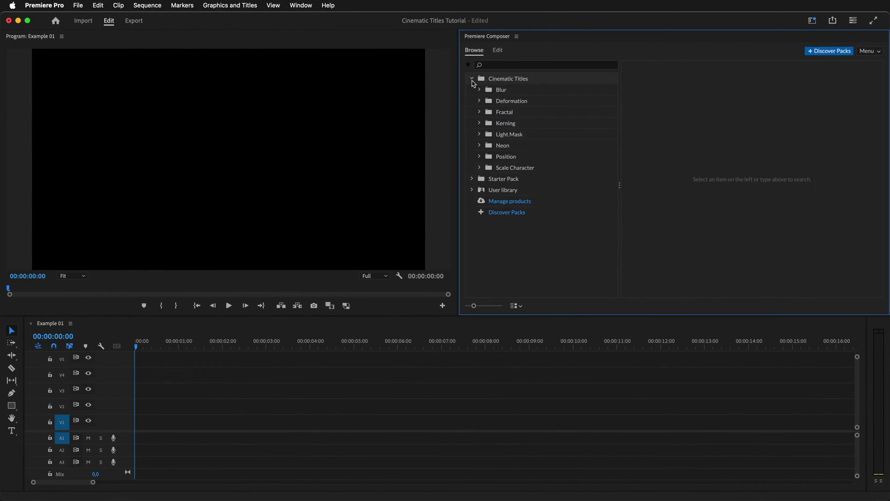
pyautogui.click(509, 135)
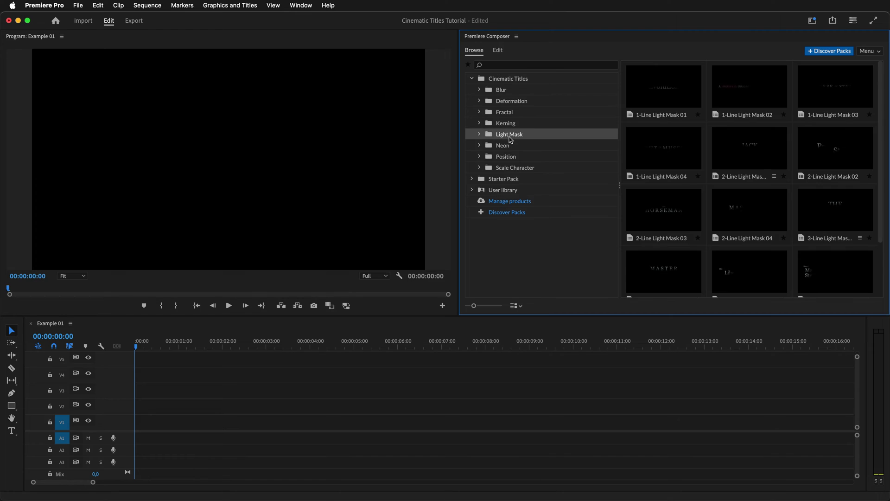
pyautogui.click(752, 96)
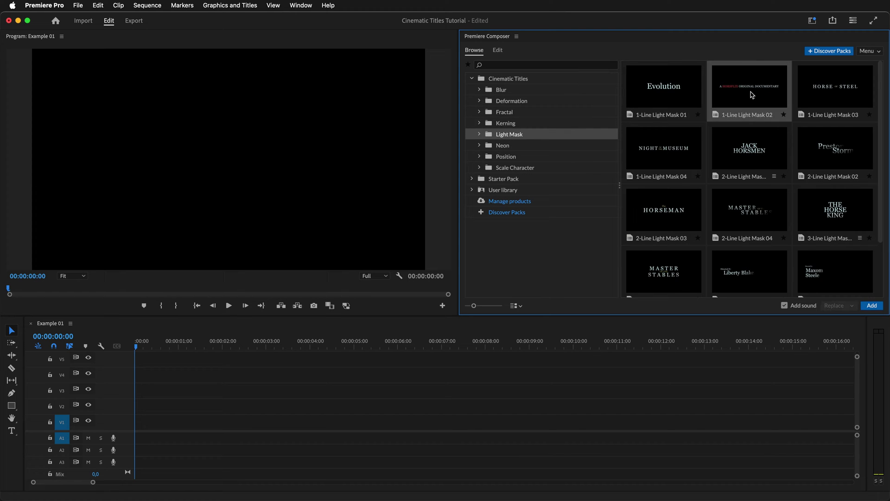
pyautogui.click(871, 306)
pyautogui.press('space')
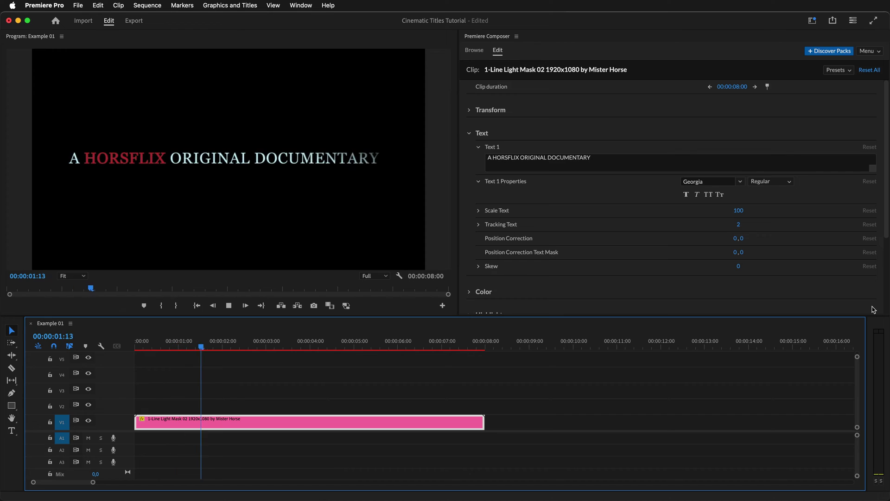
pyautogui.press('space')
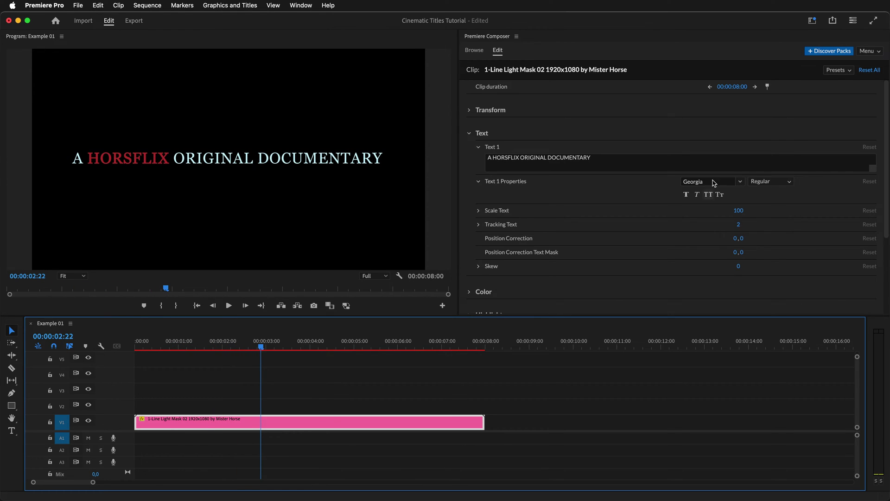
# - Set the title font to Inter and change its text to '2024 Women's Fashion Show'
pyautogui.click(714, 181)
pyautogui.write('Inter')
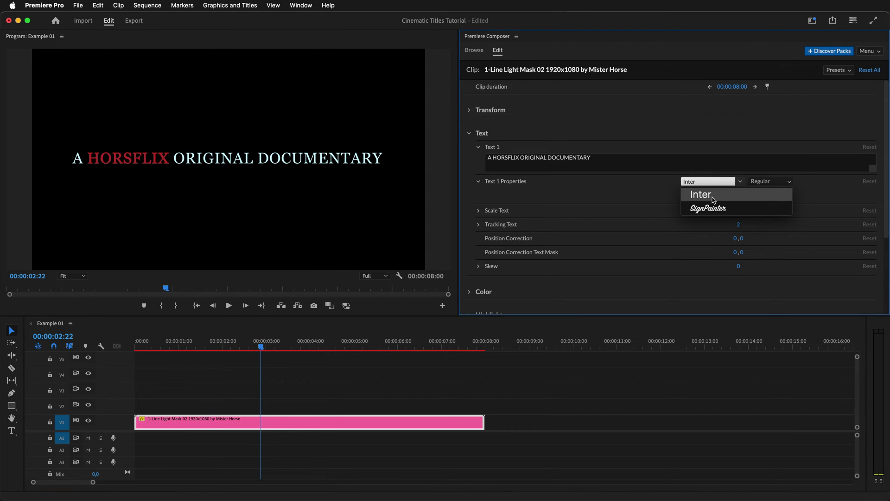
pyautogui.click(700, 194)
pyautogui.moveTo(600, 160); pyautogui.dragTo(498, 158)
pyautogui.write('2024')
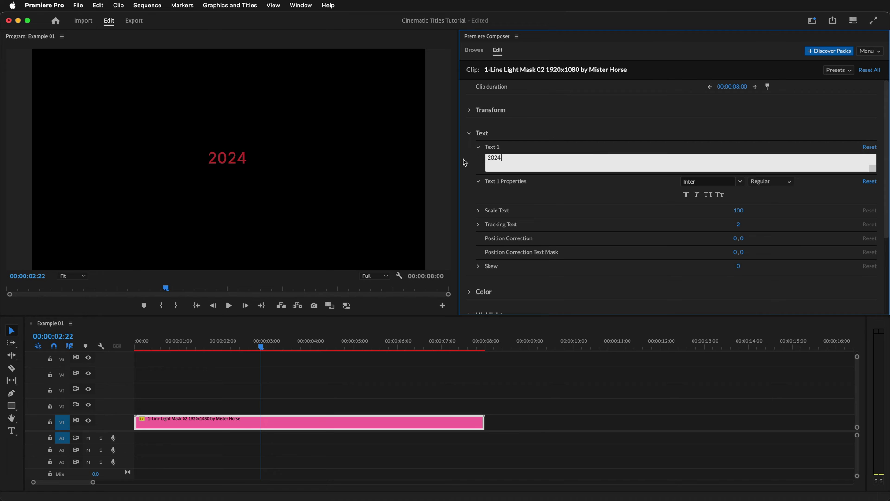
pyautogui.write(" Women's Fashion Show")
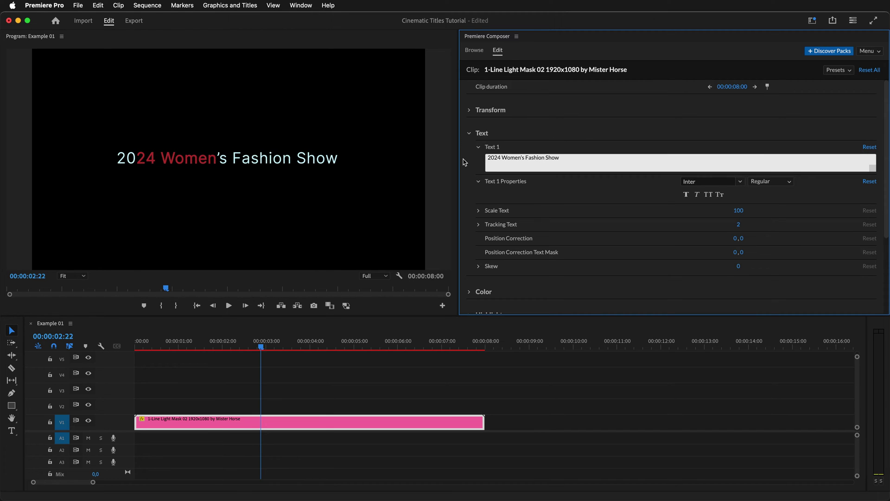
pyautogui.moveTo(884, 185); pyautogui.dragTo(887, 266)
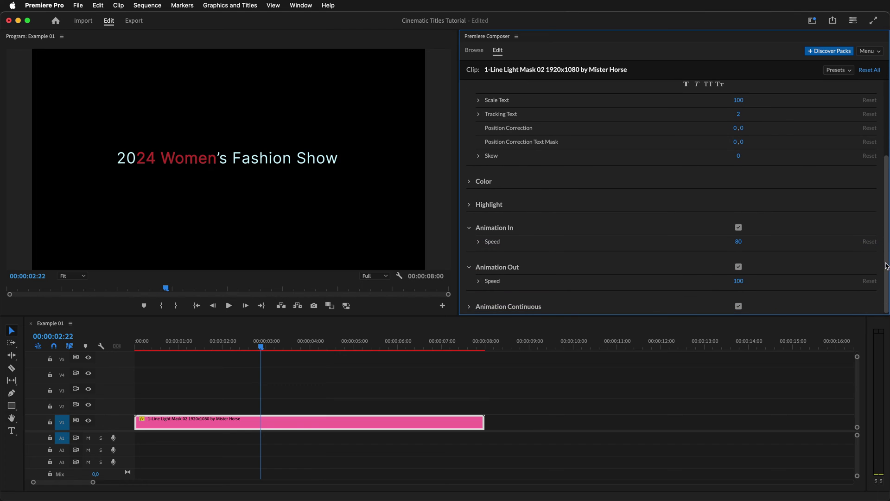
# - Highlight the word Fashion in a lighter orange-red
pyautogui.click(469, 206)
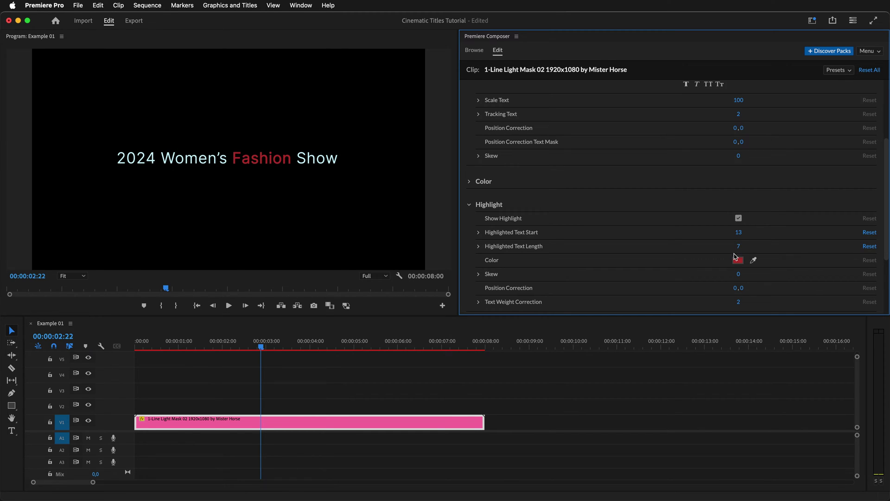
pyautogui.click(737, 261)
pyautogui.click(737, 99)
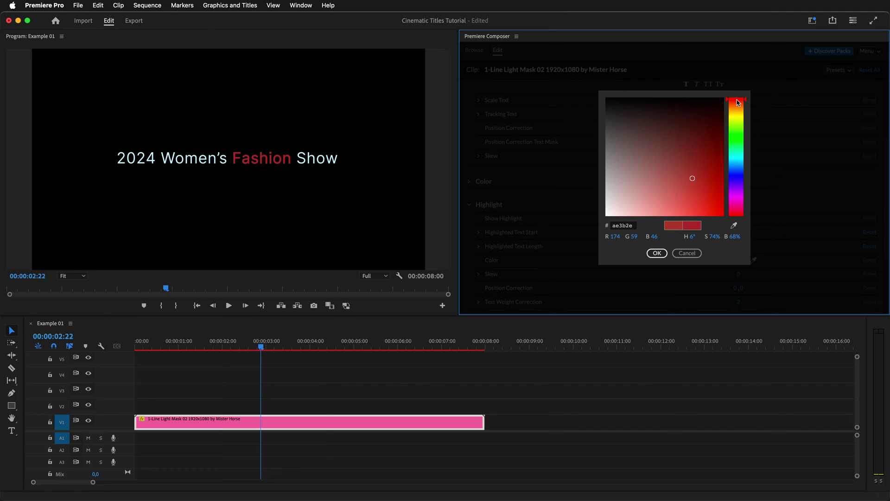
pyautogui.click(659, 253)
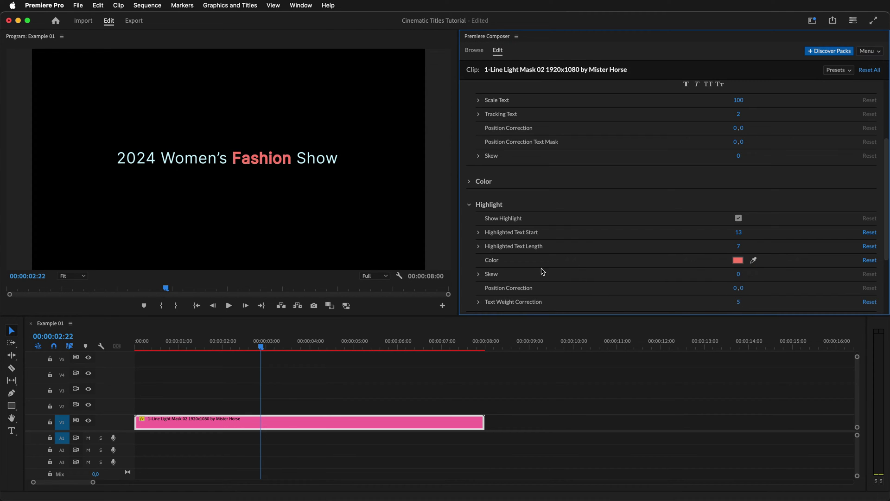
# - Set the remaining title text colour to off-white ffffec
pyautogui.click(469, 181)
pyautogui.click(737, 195)
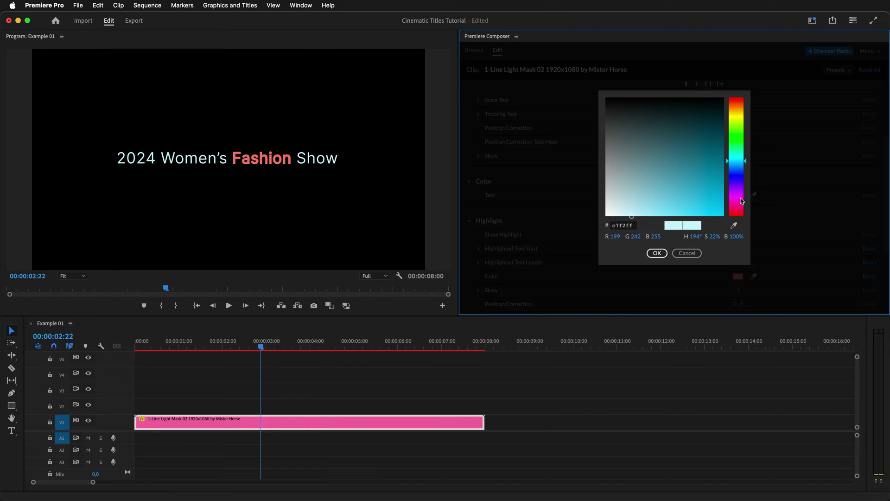
pyautogui.click(737, 122)
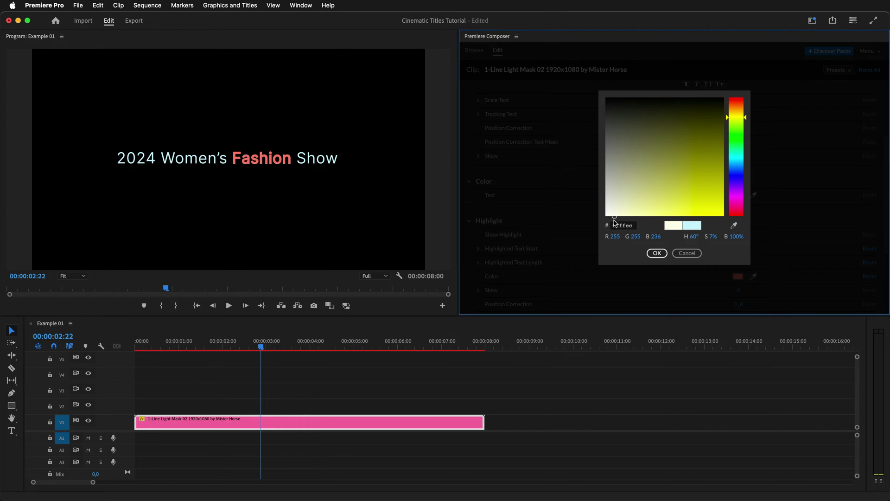
pyautogui.click(657, 254)
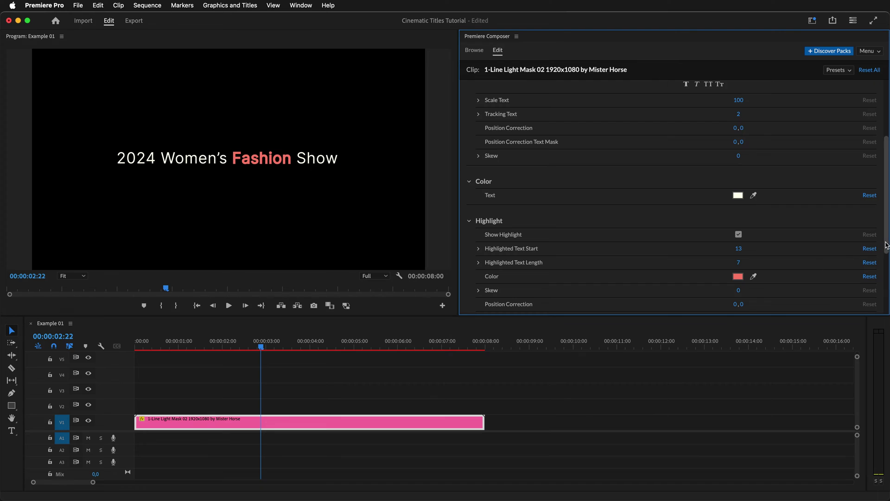
# - Nudge the title scale up, add a slight skew, and move the clip to V2
pyautogui.moveTo(886, 246); pyautogui.dragTo(887, 186)
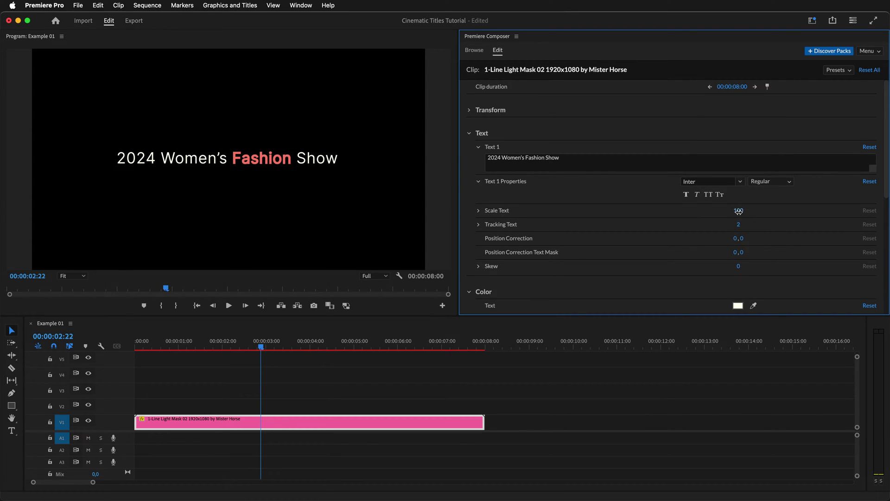
pyautogui.moveTo(738, 211); pyautogui.dragTo(740, 228)
pyautogui.moveTo(740, 269); pyautogui.dragTo(742, 272)
pyautogui.moveTo(270, 431); pyautogui.dragTo(272, 413)
# - Place Your Footage on V1 beneath the title, tuck the bin away, and play from the start
pyautogui.hotkey('shift', '1')
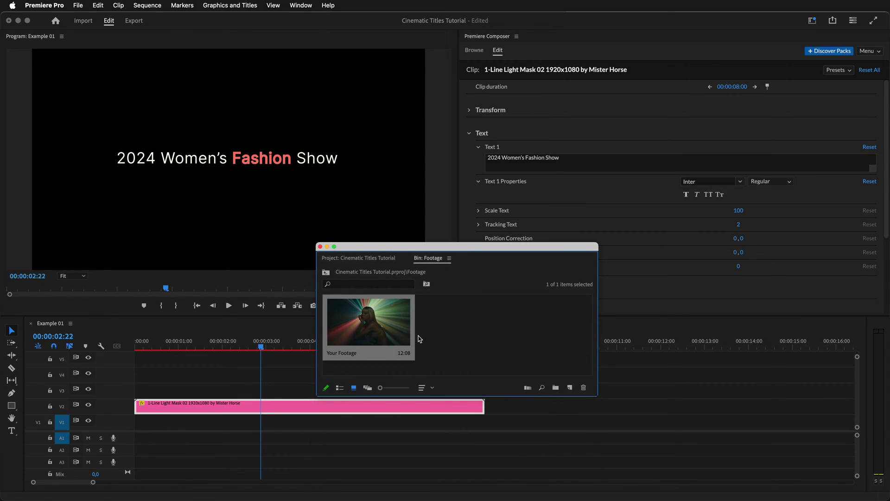
pyautogui.moveTo(368, 323); pyautogui.dragTo(253, 423)
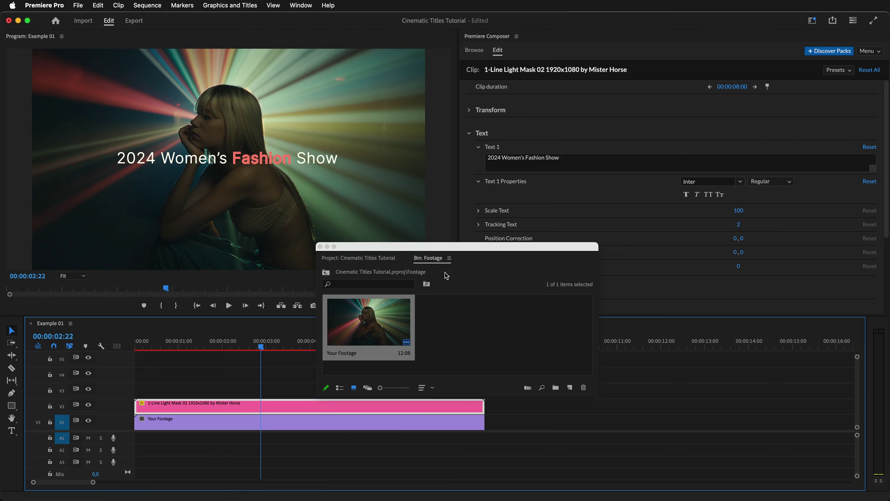
pyautogui.moveTo(450, 251); pyautogui.dragTo(422, 499)
pyautogui.press('Home')
pyautogui.press('space')
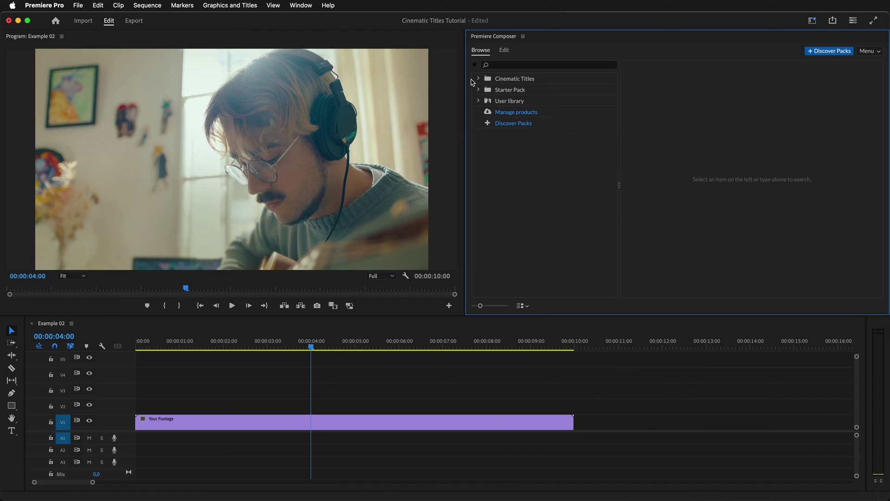
# - Add the left-aligned 2-Line Kerning 01 title, move it to 00:00, and preview it
pyautogui.click(478, 79)
pyautogui.click(512, 123)
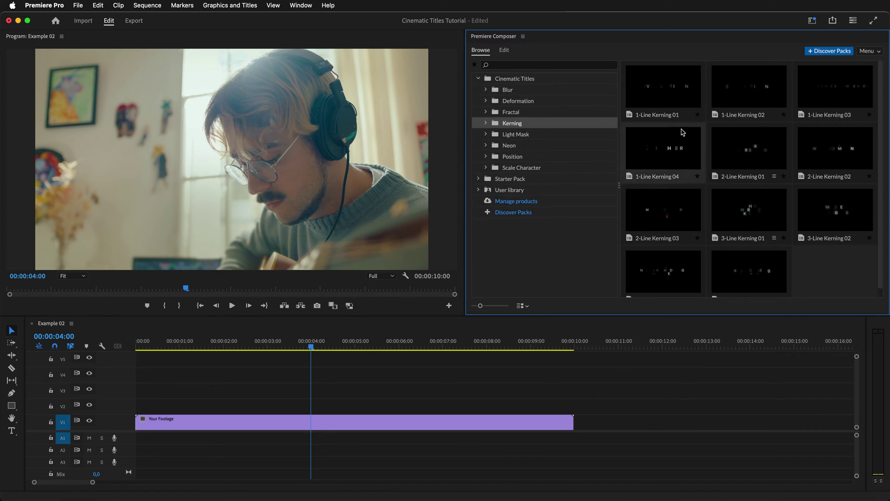
pyautogui.click(757, 157)
pyautogui.click(731, 204)
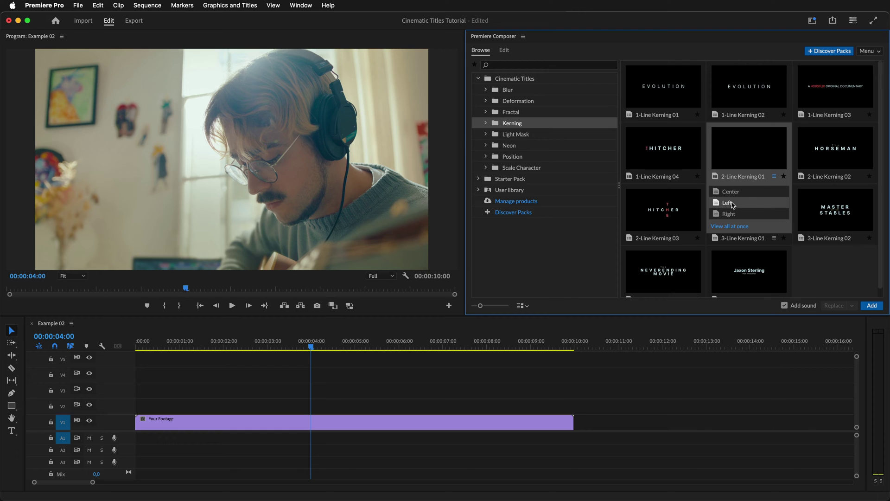
pyautogui.click(871, 306)
pyautogui.moveTo(528, 398); pyautogui.dragTo(343, 400)
pyautogui.press('space')
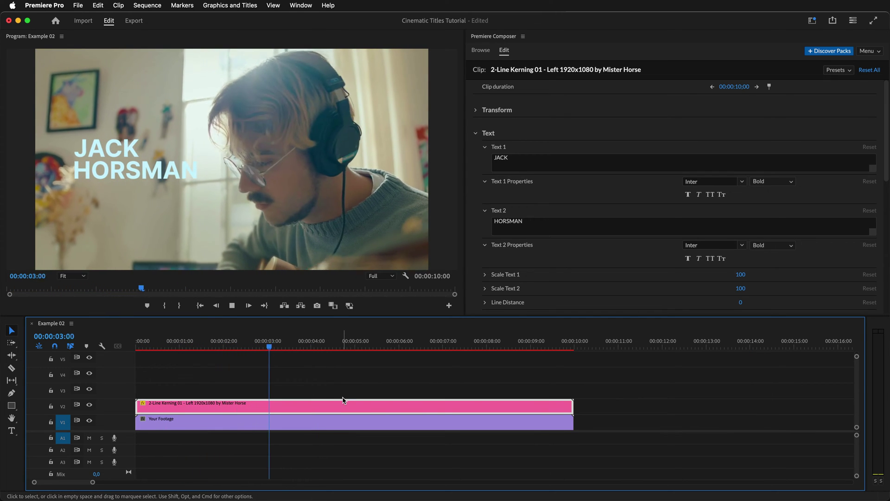
pyautogui.press('space')
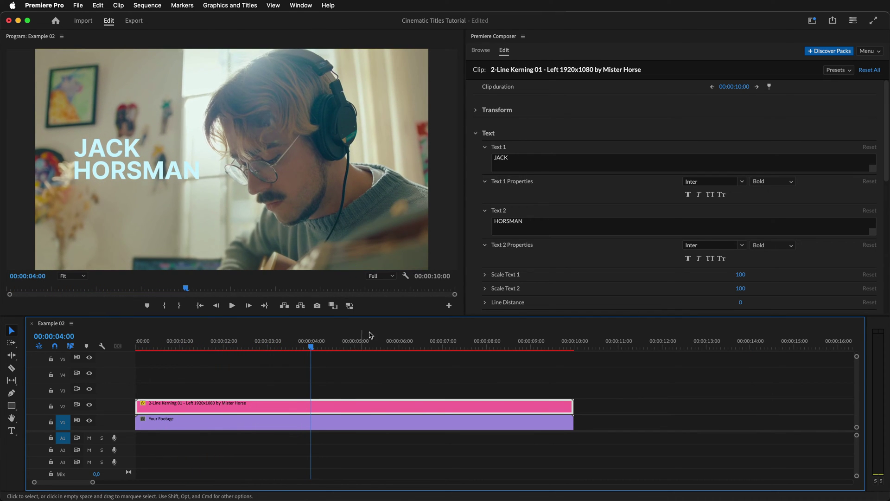
# - Shorten the title to 9:00 and retype its lines as ARTIST and SPOTLIGHT
pyautogui.click(735, 94)
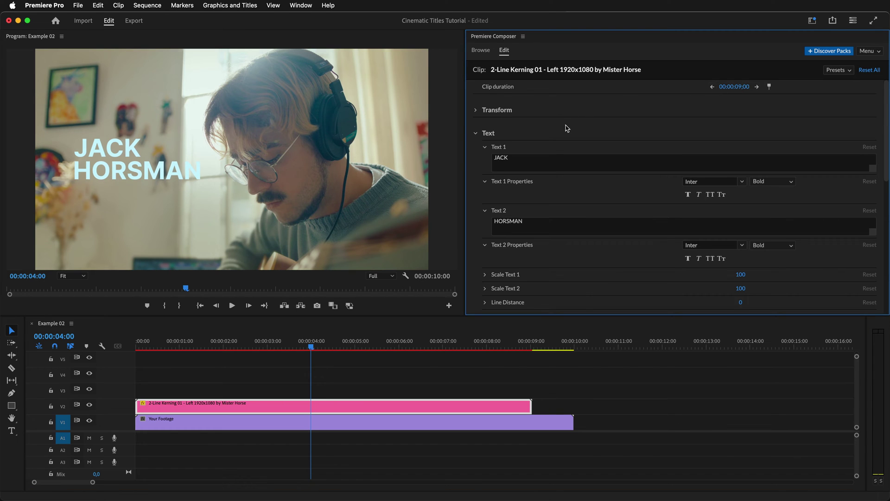
pyautogui.click(546, 160)
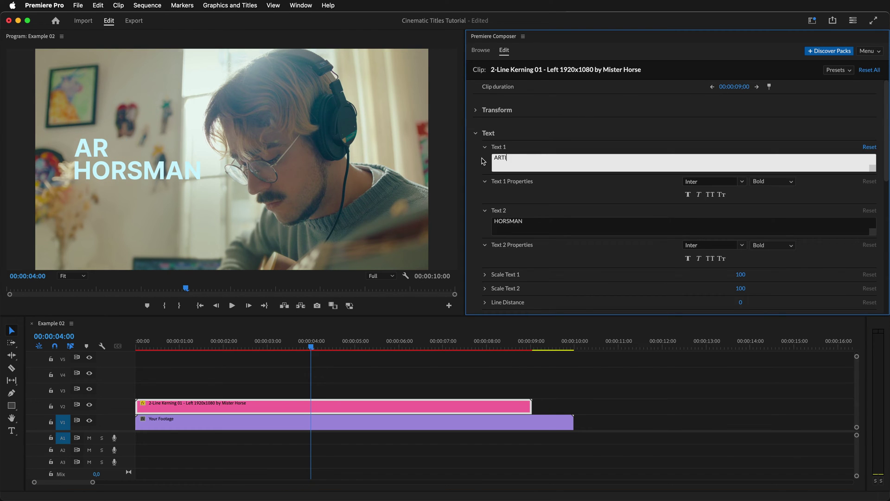
pyautogui.doubleClick(535, 224)
pyautogui.write('SPOTLIGHT')
pyautogui.click(480, 228)
# - Scale the text to 125 with line distance 5 and tracking -4
pyautogui.scroll(-5, 866, 209)
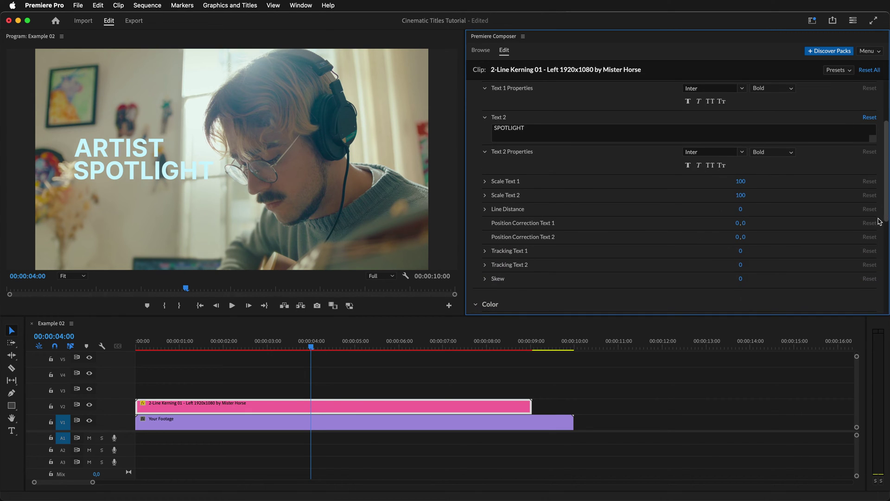
pyautogui.moveTo(746, 185); pyautogui.dragTo(752, 198)
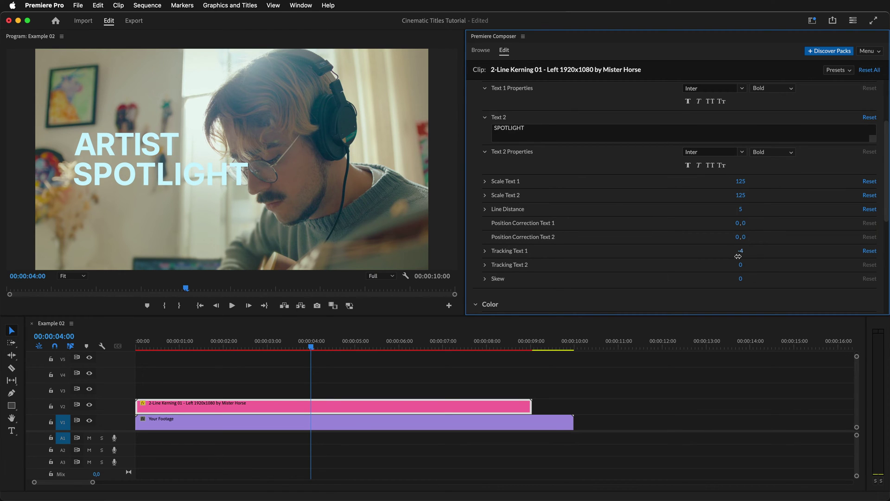
pyautogui.moveTo(886, 211); pyautogui.dragTo(886, 251)
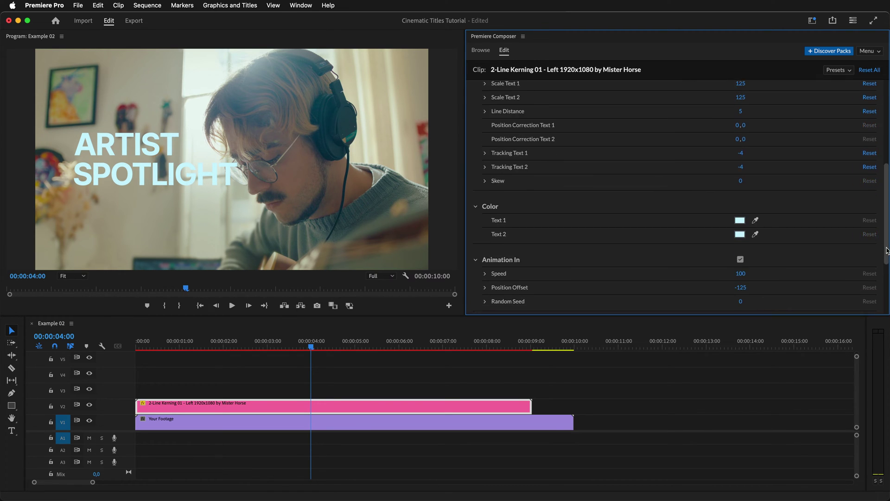
pyautogui.click(740, 221)
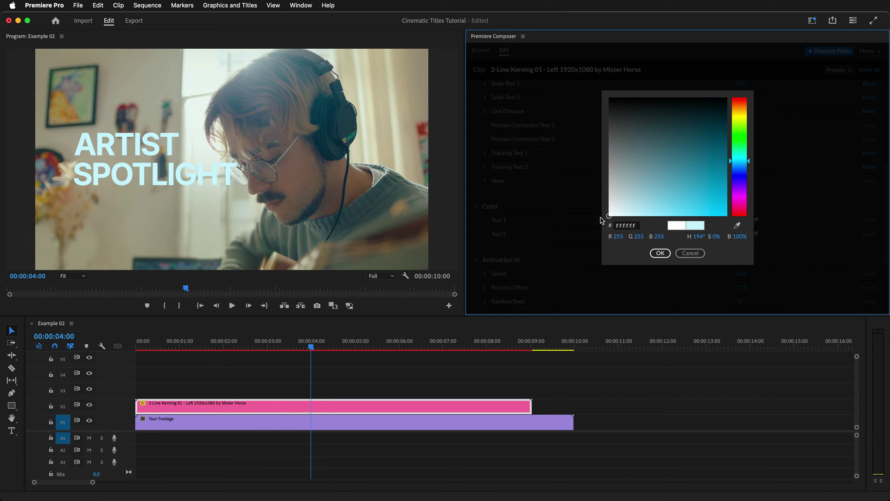
# - Make the title text pure white and replay the animation from the start
pyautogui.click(660, 254)
pyautogui.moveTo(885, 230); pyautogui.dragTo(886, 276)
pyautogui.press('Home')
pyautogui.press('space')
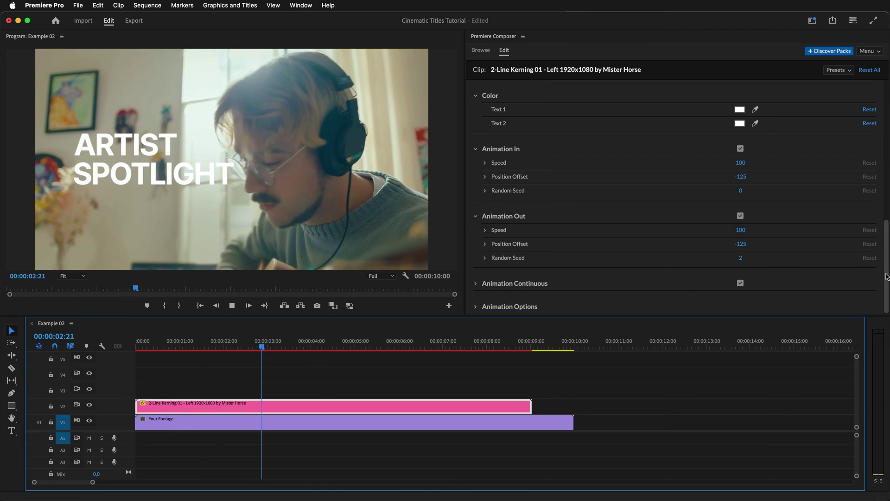
pyautogui.press('space')
# - Set entrance speed 160 with a new seed, exit offset -200, and turn off continuous animation
pyautogui.moveTo(740, 166); pyautogui.dragTo(771, 170)
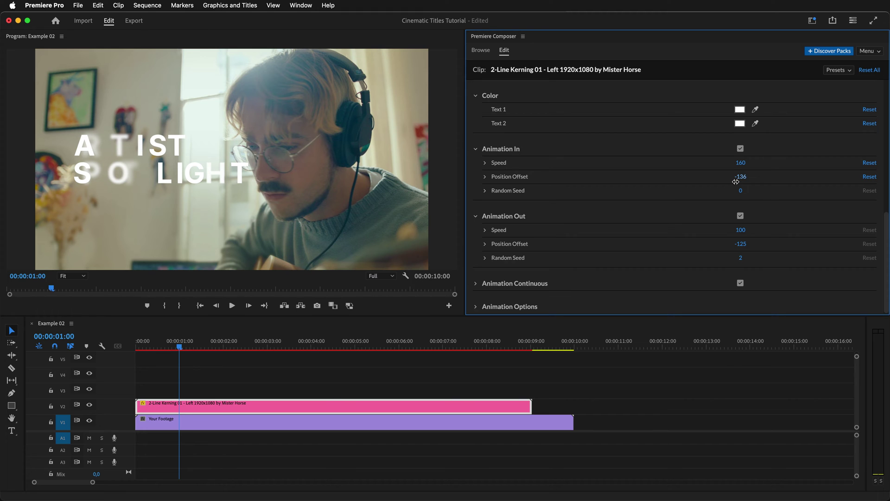
pyautogui.moveTo(740, 193); pyautogui.dragTo(751, 193)
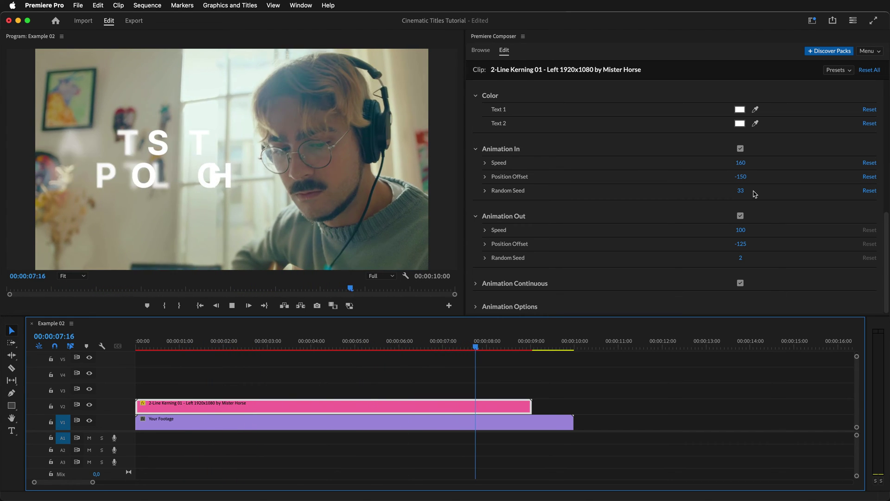
pyautogui.moveTo(742, 247); pyautogui.dragTo(753, 265)
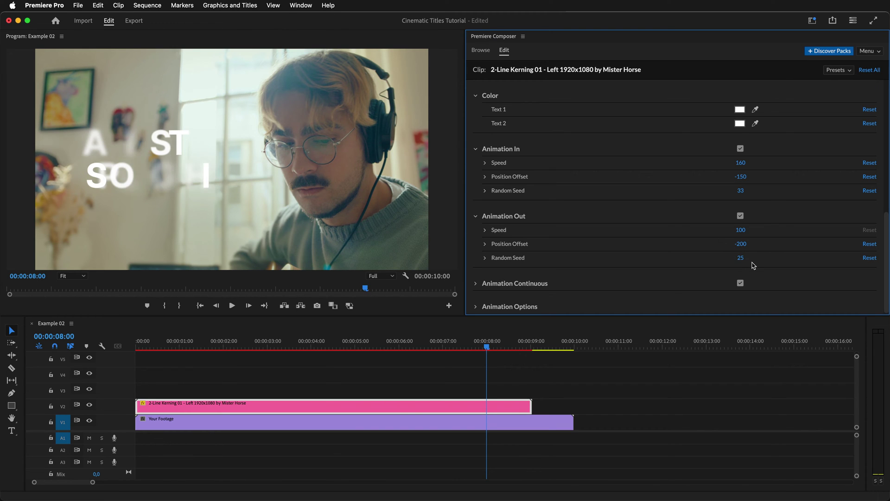
pyautogui.click(741, 283)
pyautogui.press('space')
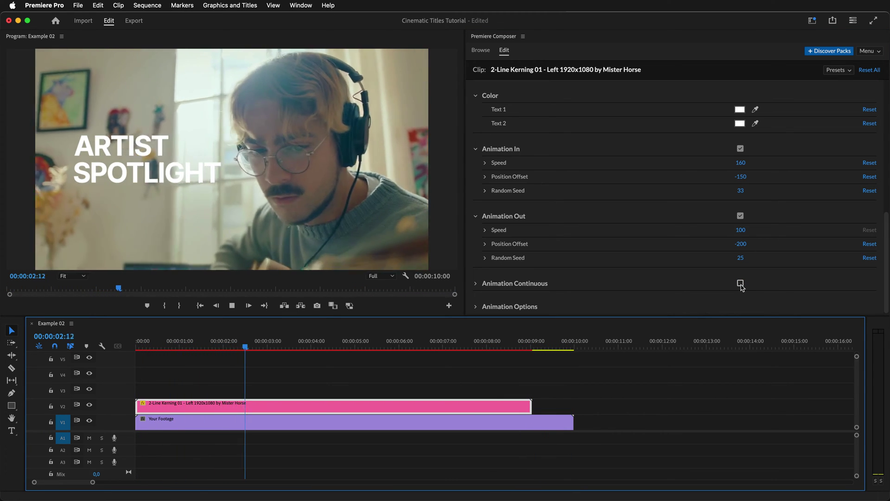
pyautogui.press('space')
# - Lower the ARTIST SPOTLIGHT title to position 960, 870 and play to check it
pyautogui.moveTo(885, 285); pyautogui.dragTo(886, 142)
pyautogui.click(496, 110)
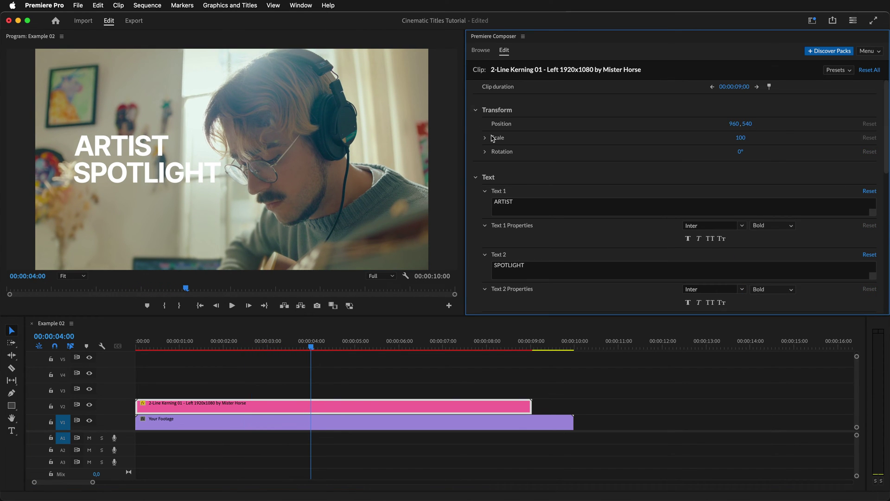
pyautogui.moveTo(790, 126); pyautogui.dragTo(752, 126)
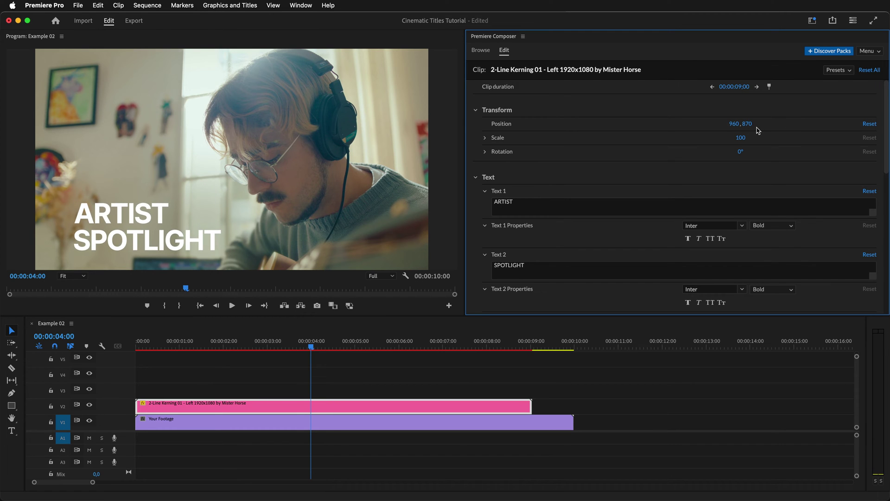
pyautogui.press('space')
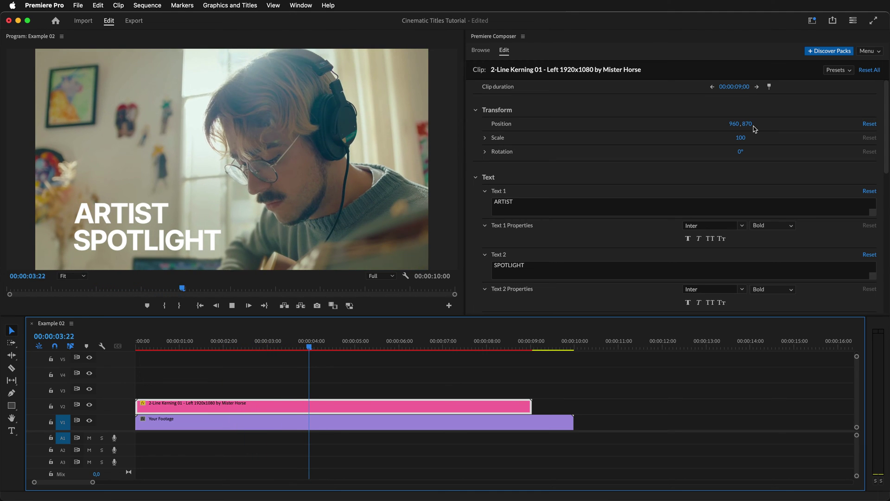
pyautogui.press('space')
# - Browse to the Cinematic Titles > Deformation templates in Premiere Composer
pyautogui.click(479, 51)
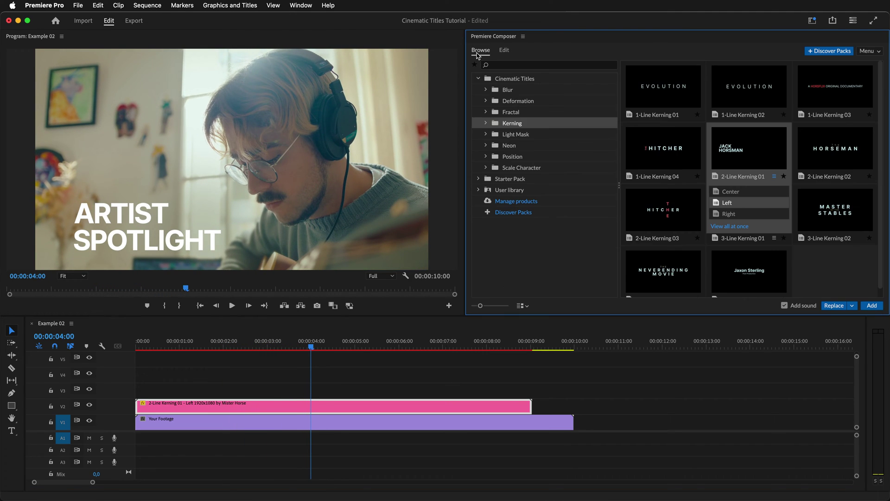
pyautogui.click(519, 101)
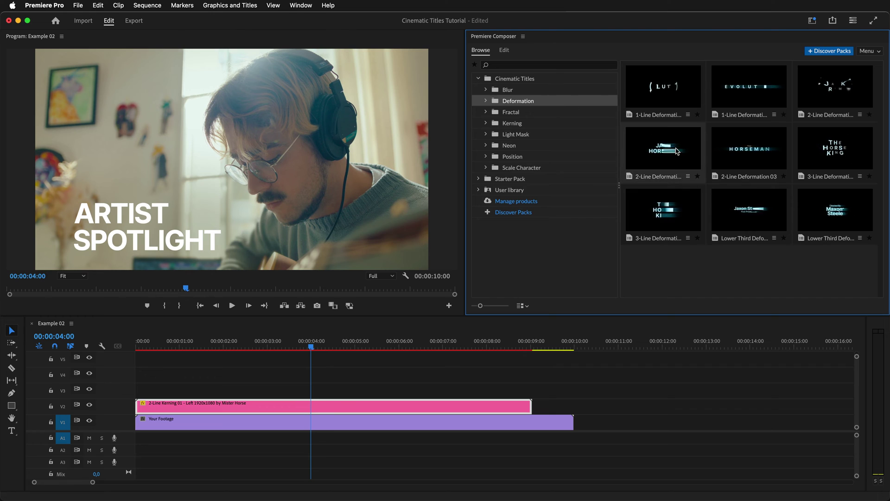
pyautogui.moveTo(677, 159)
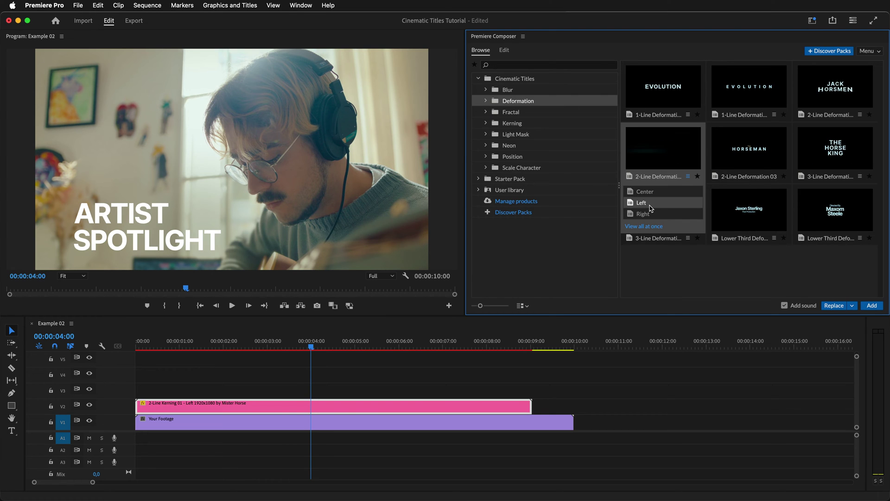
# - Add the left-aligned 2-Line Deformation 02 title on V3 at 00:00 and preview both titles
pyautogui.click(870, 308)
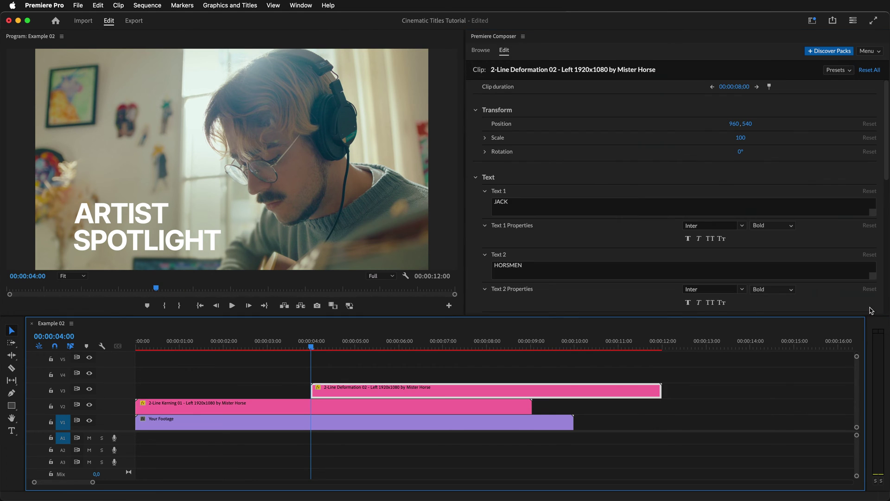
pyautogui.moveTo(539, 390); pyautogui.dragTo(353, 390)
pyautogui.press('space')
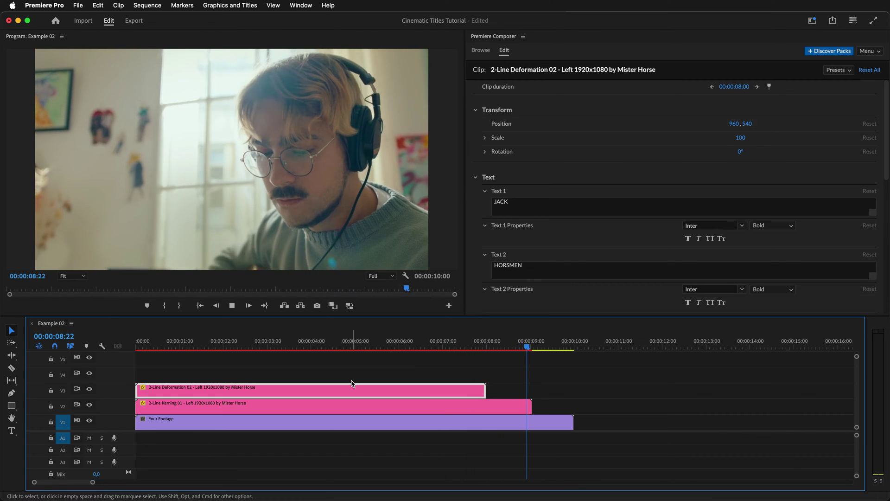
pyautogui.press('Home')
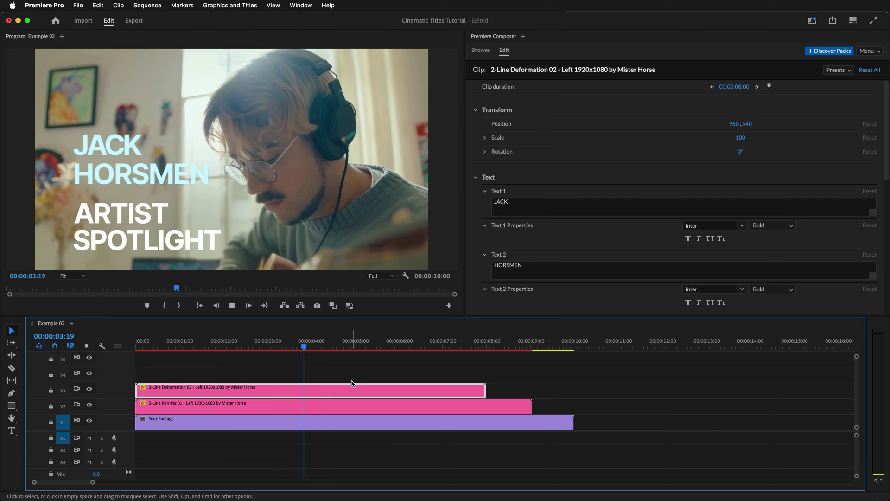
pyautogui.press('space')
# - Set the new title's duration to 9:00 and change its second line to STABLE
pyautogui.moveTo(740, 90); pyautogui.dragTo(750, 92)
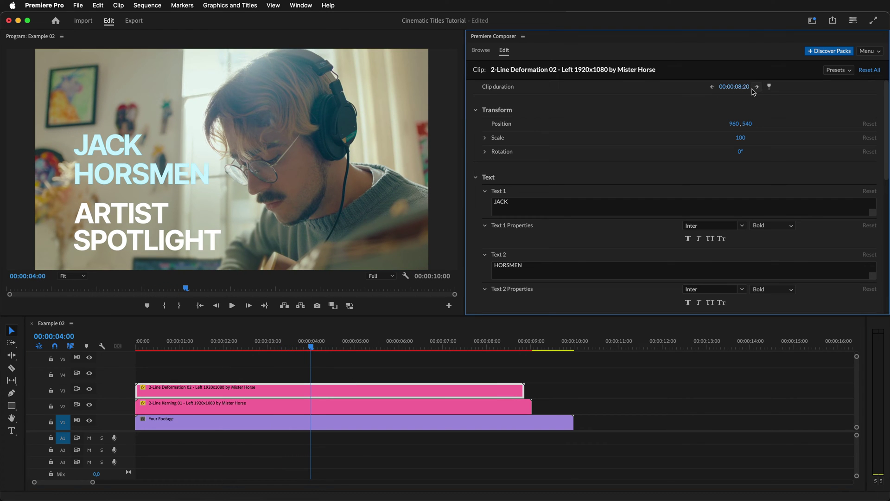
pyautogui.click(571, 204)
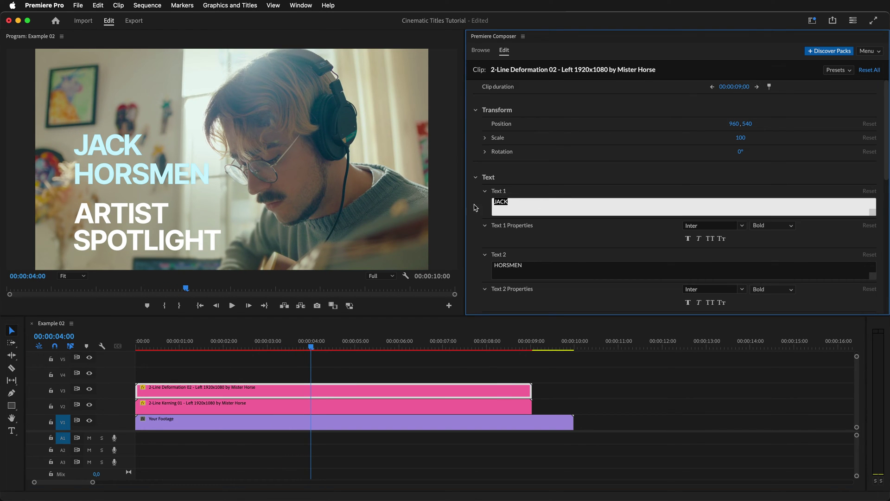
pyautogui.press('Tab')
pyautogui.write('STABLE')
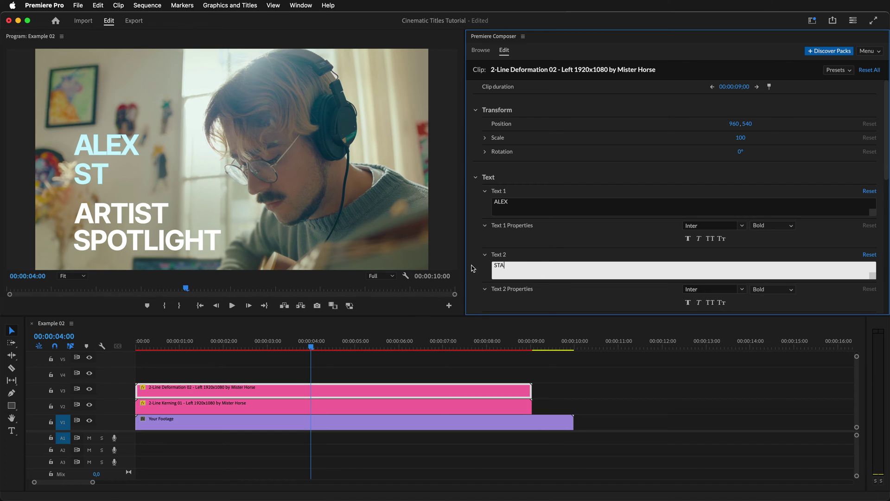
pyautogui.press('Tab')
# - Set both lines to Medium weight and edit the first line to add an arrow before ALEX
pyautogui.click(771, 226)
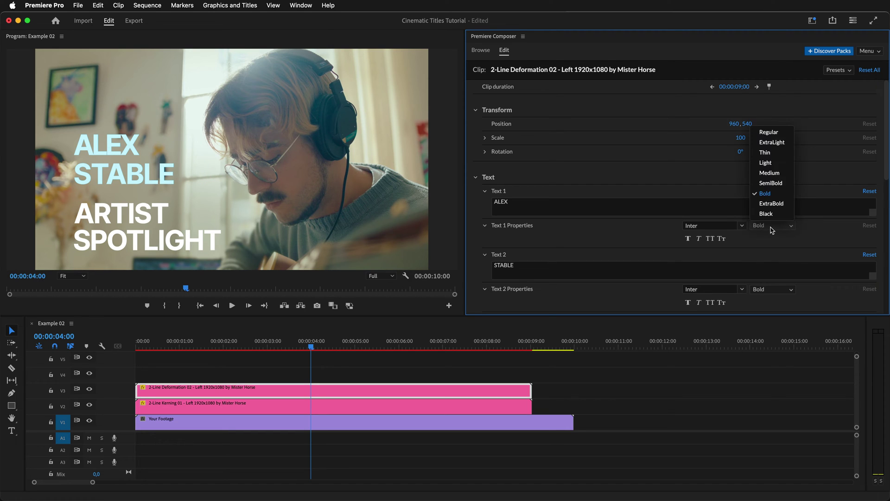
pyautogui.click(763, 174)
pyautogui.click(761, 290)
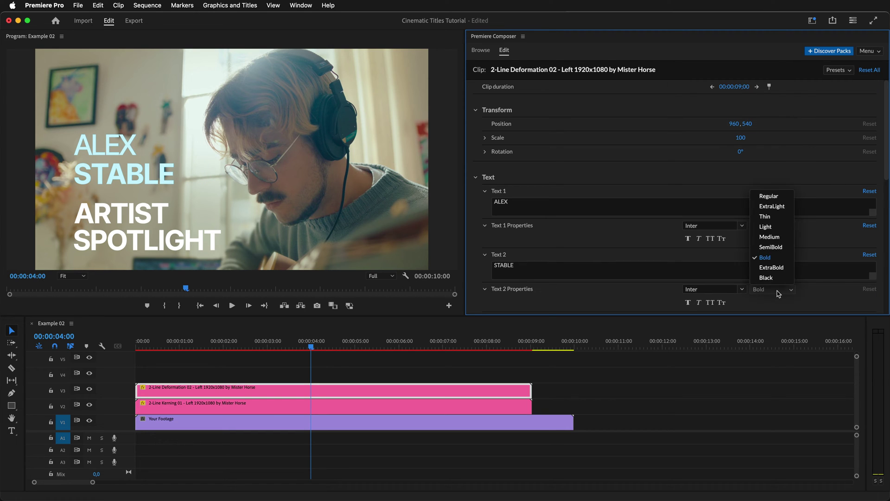
pyautogui.click(760, 236)
pyautogui.click(496, 203)
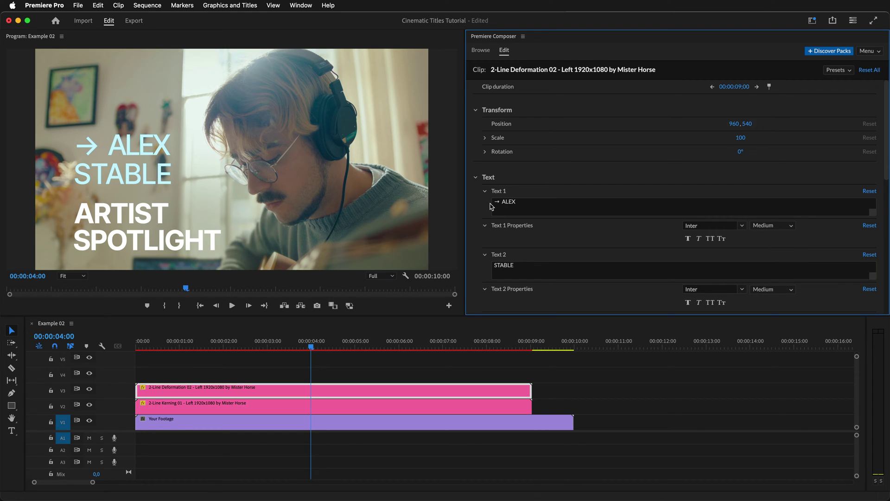
# - Set line distance to -10, tint the first line pale yellow, and replay the animation
pyautogui.scroll(-10, 886, 167)
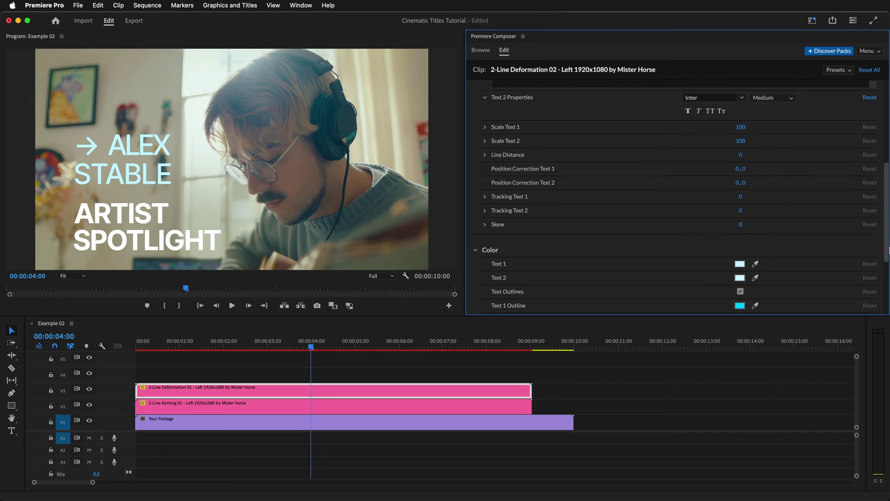
pyautogui.moveTo(741, 132); pyautogui.dragTo(734, 137)
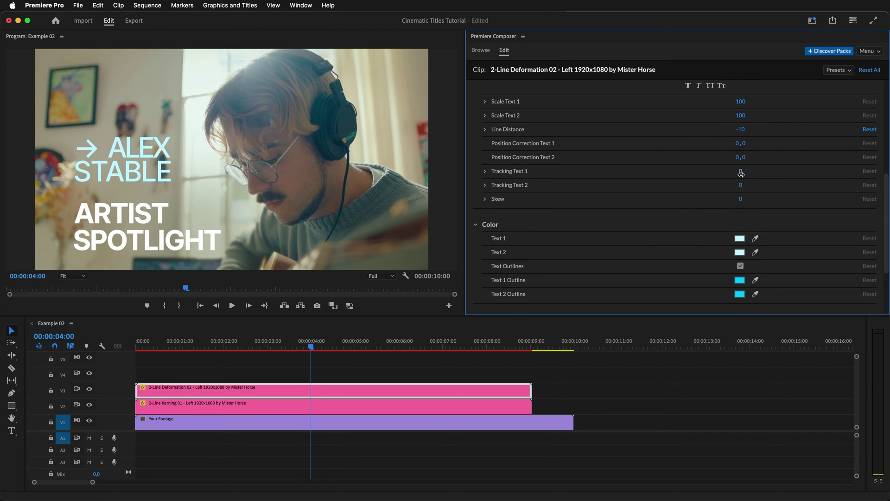
pyautogui.click(740, 239)
pyautogui.click(744, 122)
pyautogui.click(659, 255)
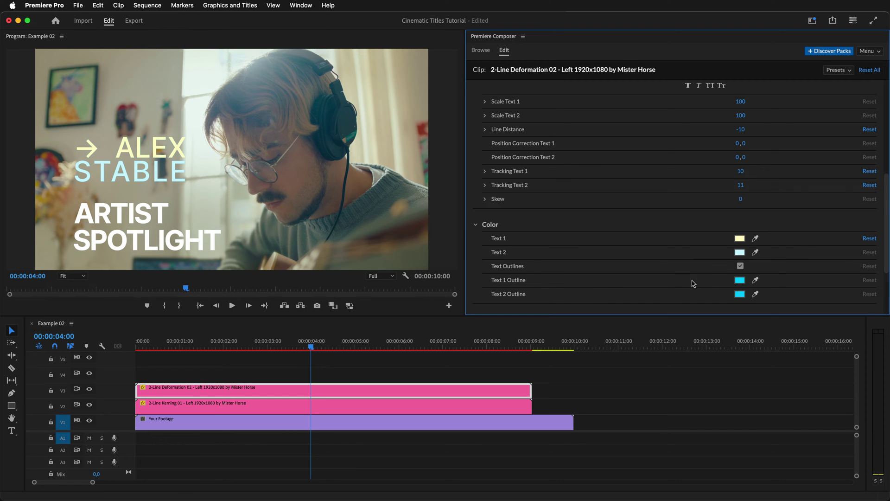
pyautogui.press('Home')
pyautogui.press('space')
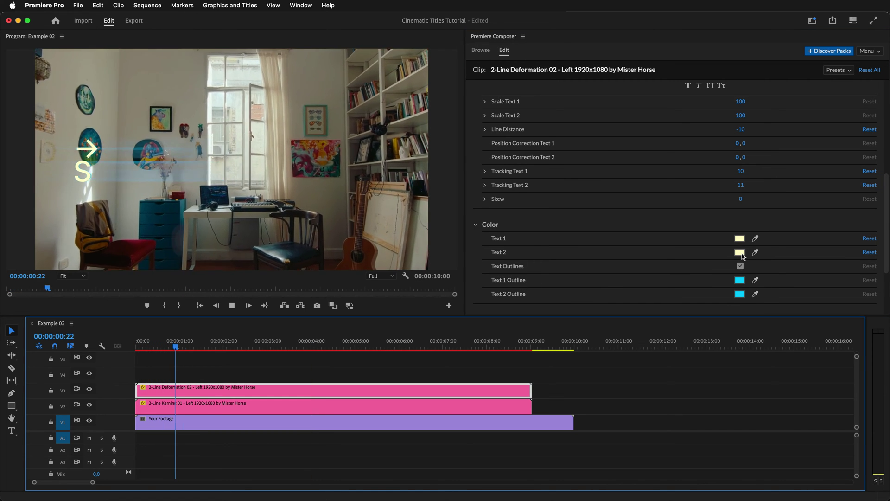
pyautogui.press('space')
# - Make the first line's outline pale yellow and replay the title
pyautogui.click(739, 282)
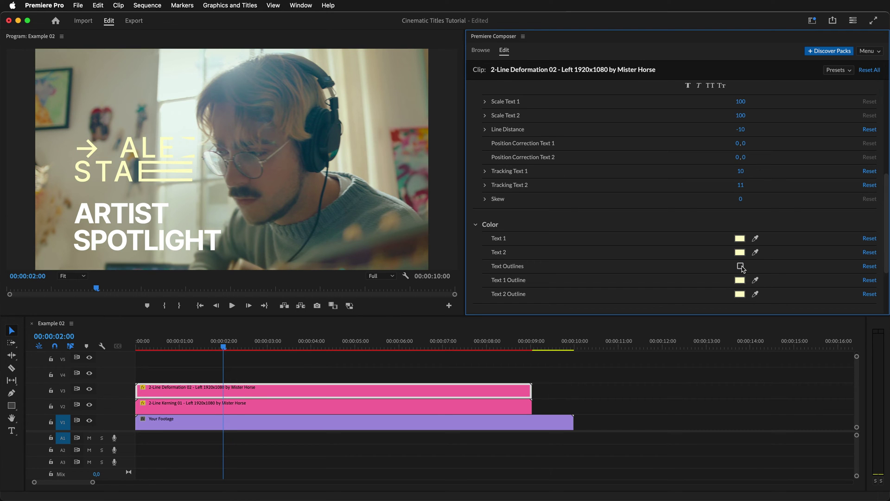
pyautogui.press('Home')
pyautogui.press('space')
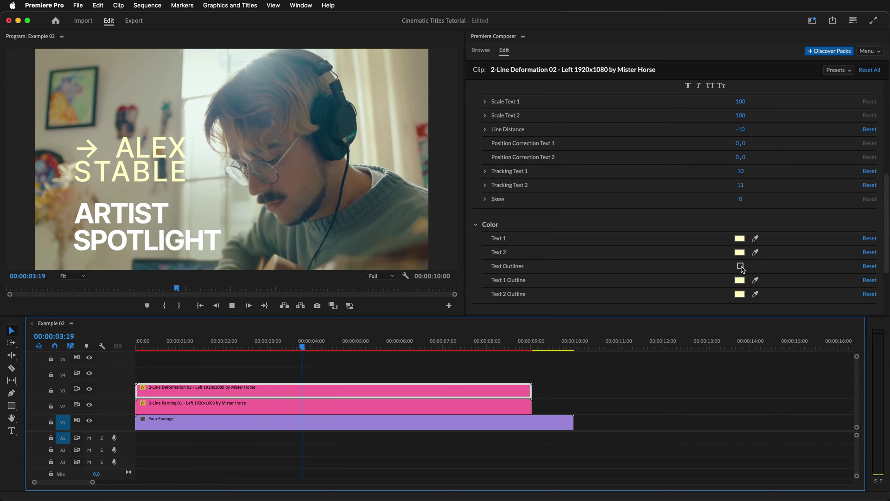
pyautogui.press('space')
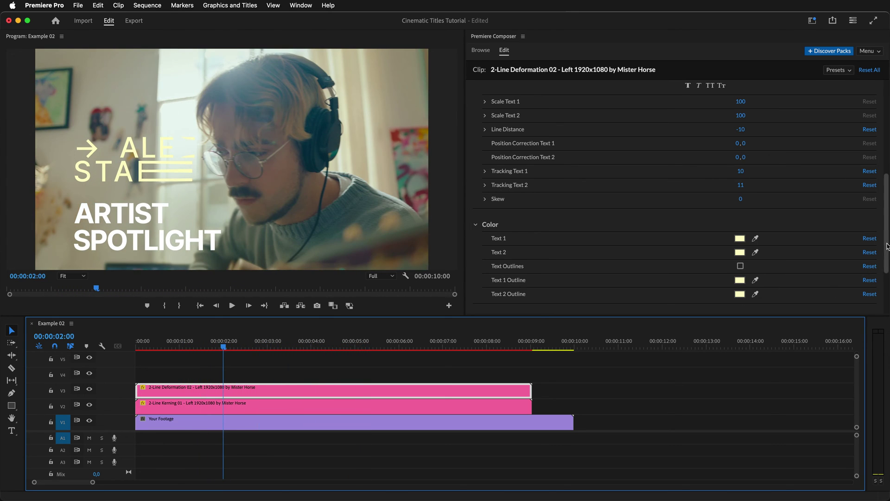
pyautogui.moveTo(887, 246); pyautogui.dragTo(884, 290)
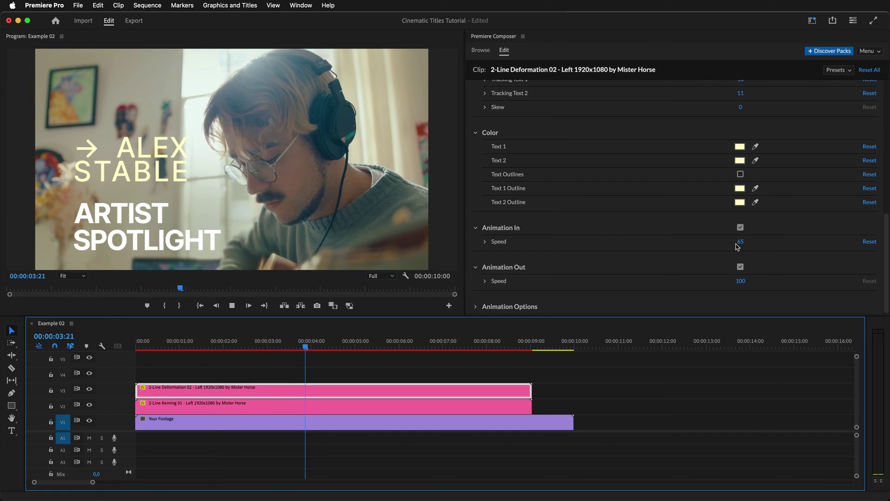
# - Scale the ALEX STABLE title to 40 and move it to position 995, 810 beside ARTIST
pyautogui.press('space')
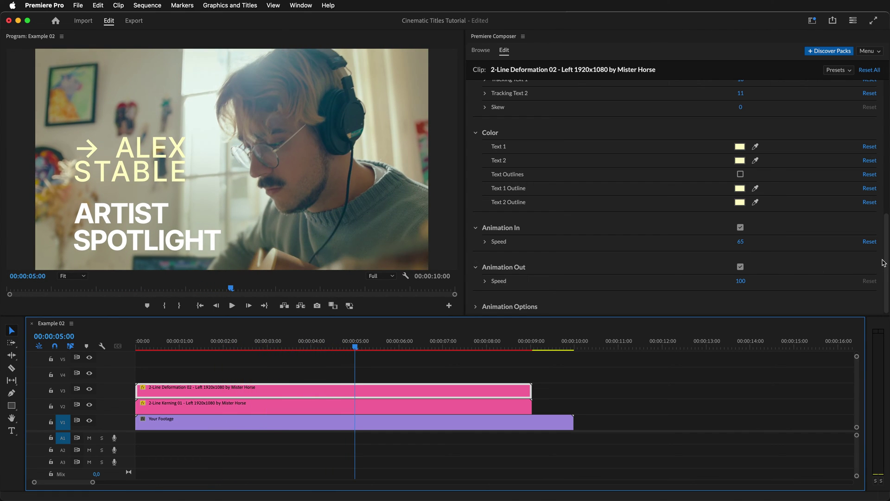
pyautogui.moveTo(885, 261); pyautogui.dragTo(880, 126)
pyautogui.moveTo(740, 137); pyautogui.dragTo(725, 142)
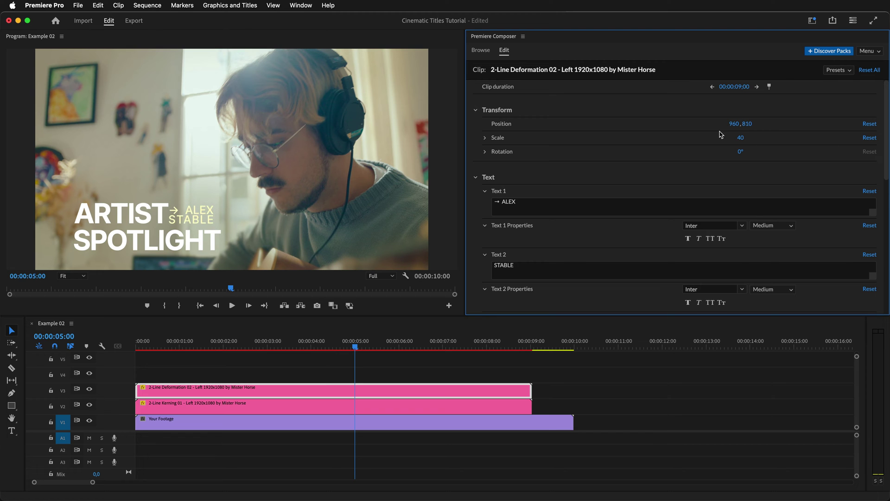
pyautogui.moveTo(742, 128); pyautogui.dragTo(755, 129)
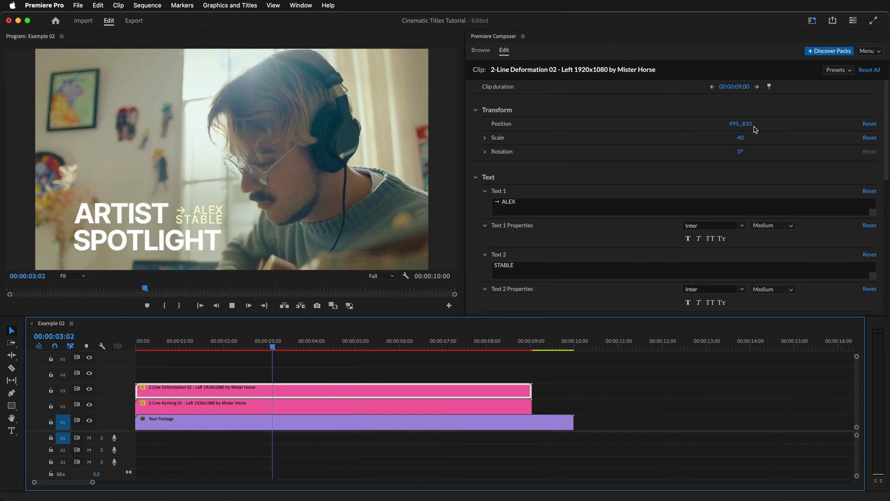
pyautogui.click(730, 128)
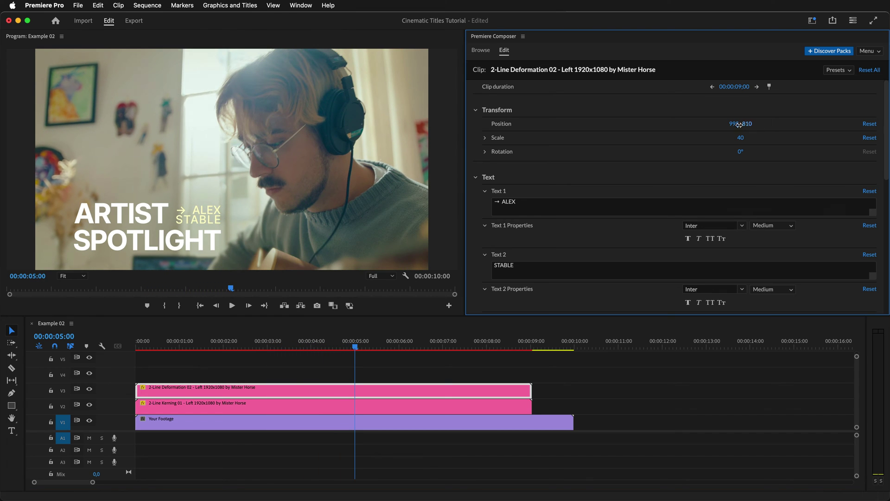
# - Add the 1-Line Fractal 01 Left title on V4 starting at 00:00, then preview it
pyautogui.click(481, 50)
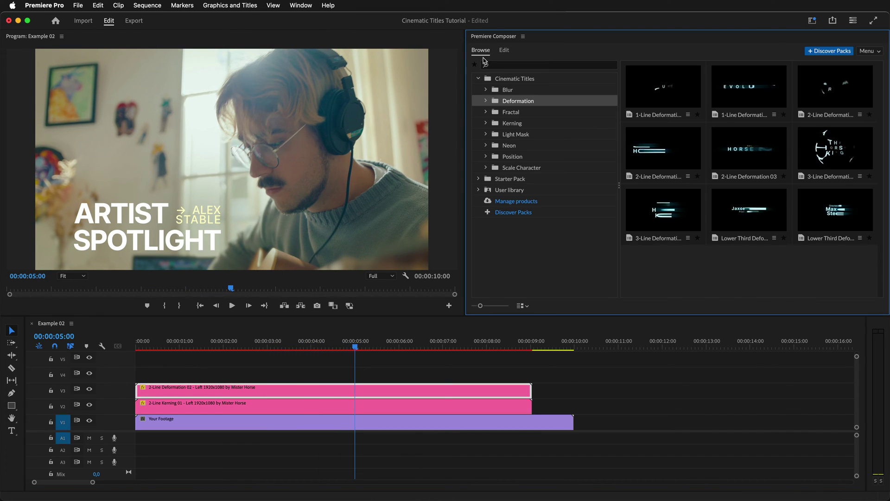
pyautogui.click(511, 112)
pyautogui.click(663, 111)
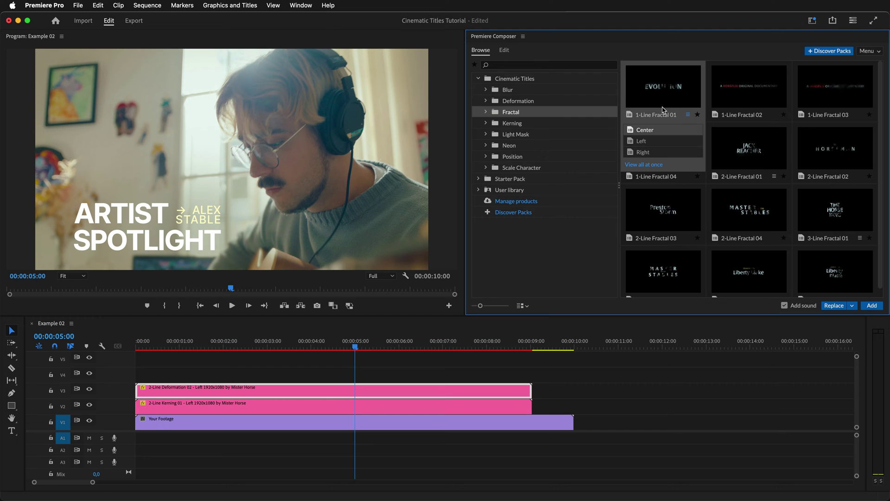
pyautogui.click(652, 143)
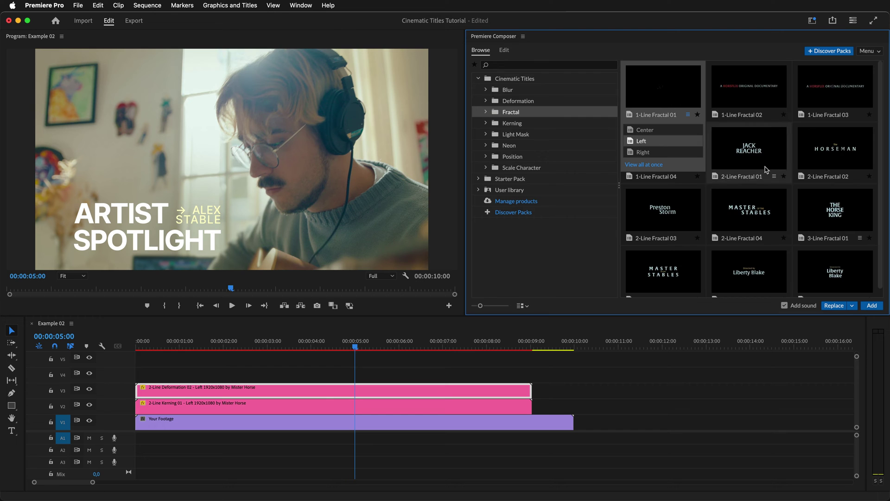
pyautogui.click(872, 305)
pyautogui.moveTo(478, 379); pyautogui.dragTo(259, 371)
pyautogui.press('space')
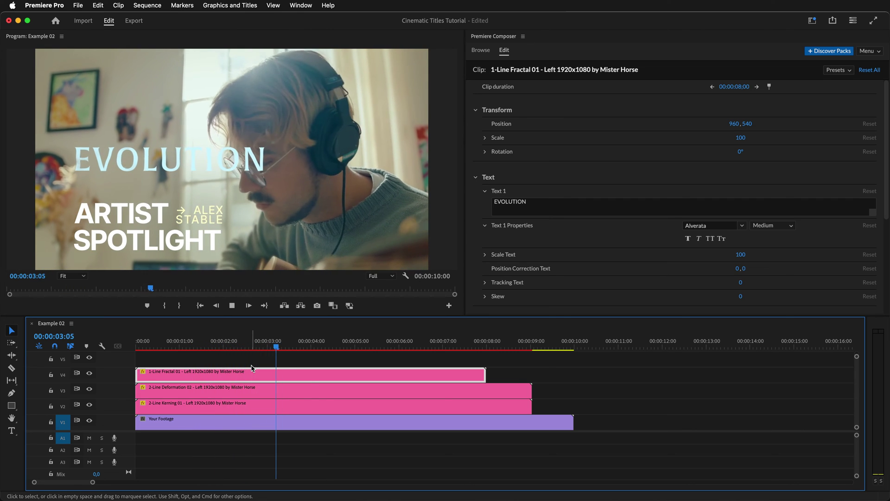
# - Change the title text to 'Hay Studio Presents', scale it to 40, and set the font to Inter
pyautogui.press('space')
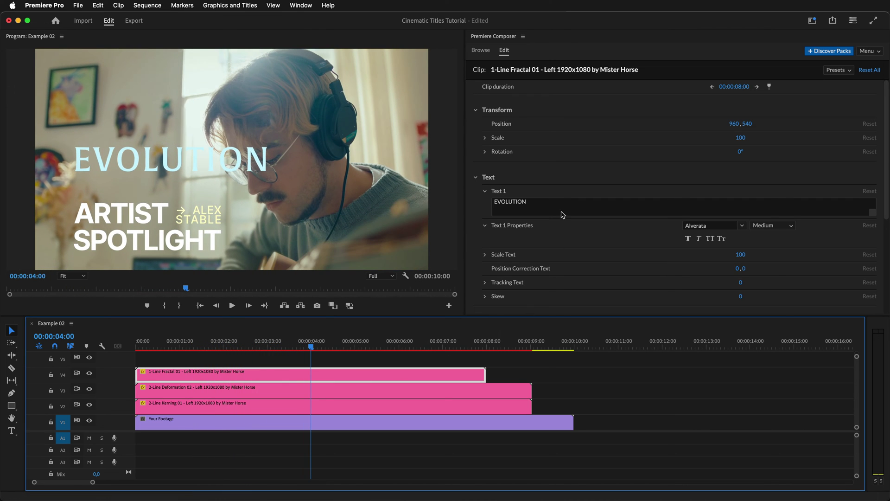
pyautogui.click(526, 202)
pyautogui.write('Hay Studio Presents')
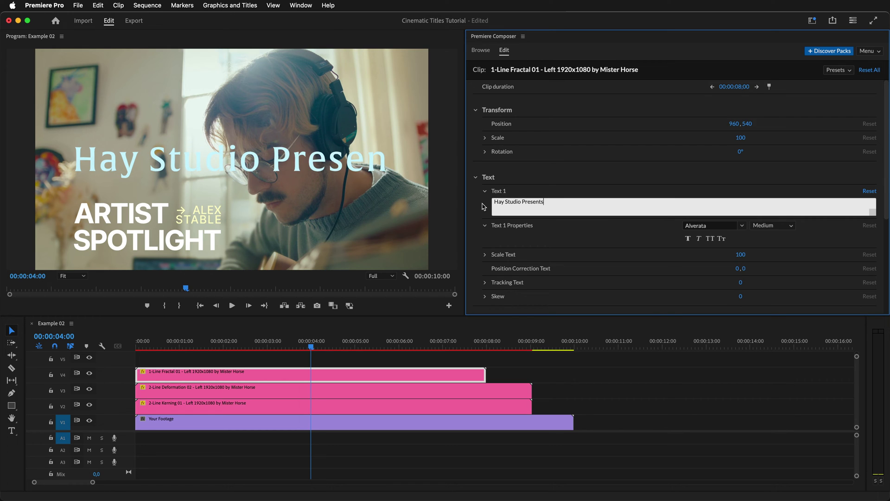
pyautogui.click(482, 206)
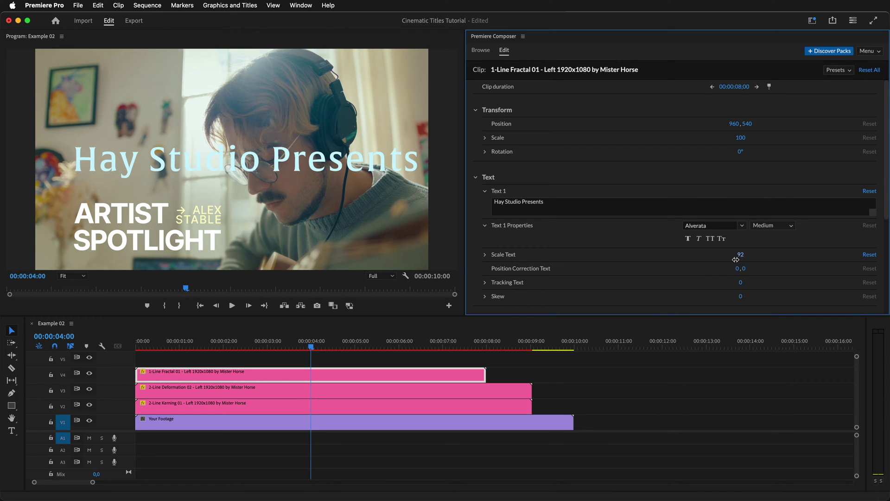
pyautogui.moveTo(734, 259); pyautogui.dragTo(715, 264)
pyautogui.click(706, 227)
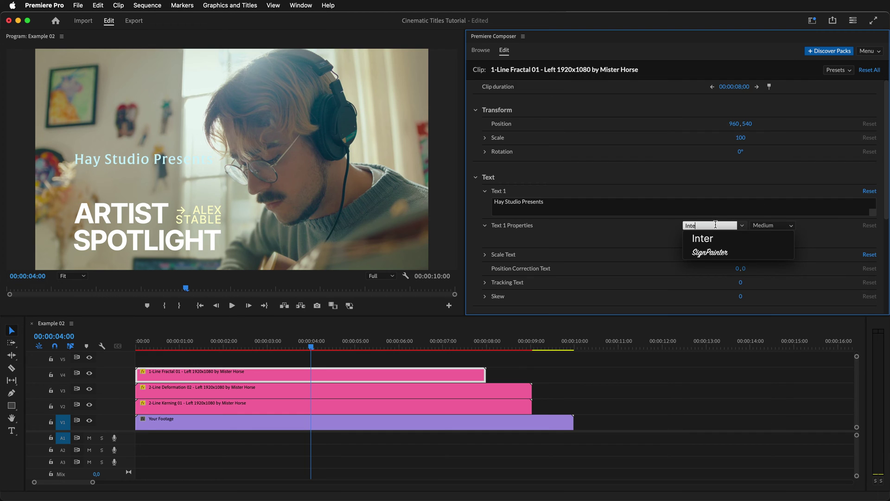
pyautogui.click(709, 239)
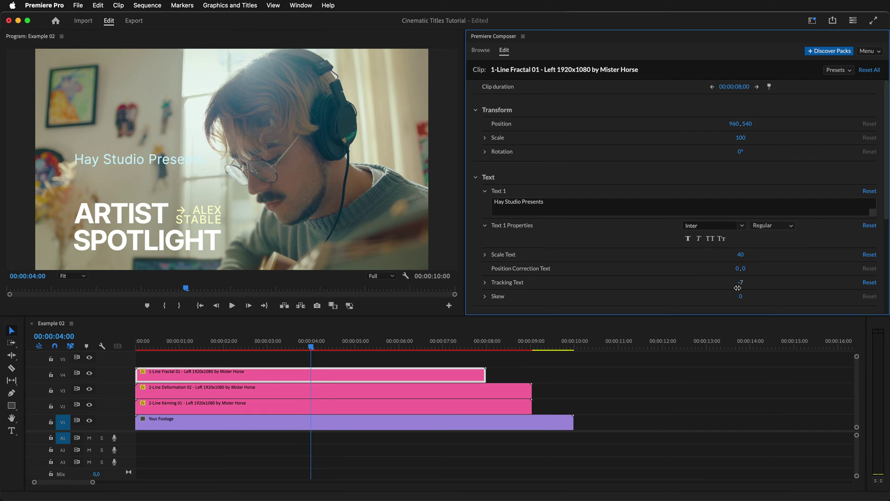
# - Tint the title text pale yellow and replay the sequence from the start
pyautogui.moveTo(888, 223); pyautogui.dragTo(888, 285)
pyautogui.click(744, 208)
pyautogui.moveTo(742, 166); pyautogui.dragTo(742, 121)
pyautogui.click(660, 253)
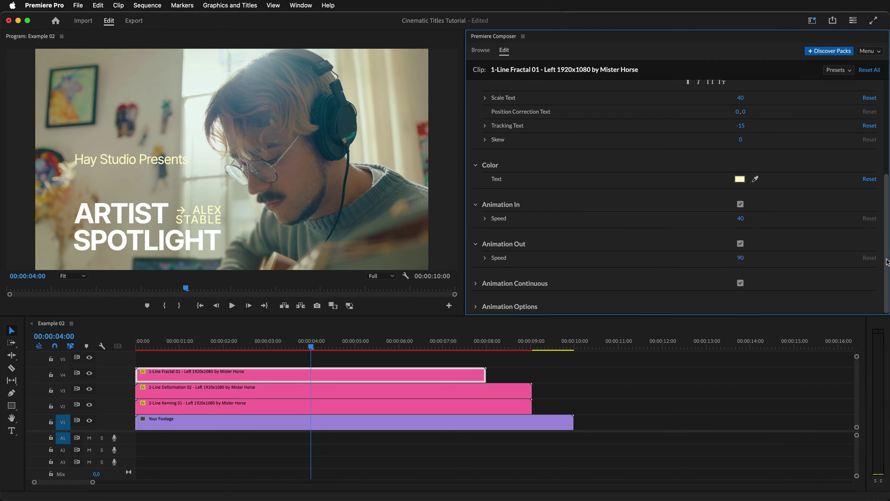
pyautogui.moveTo(884, 241); pyautogui.dragTo(887, 263)
pyautogui.press('Home')
pyautogui.press('space')
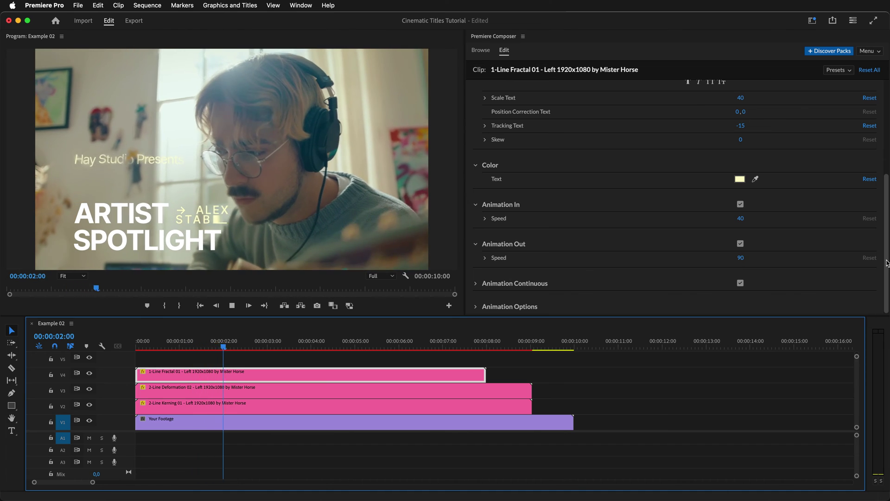
# - Set Animation In Speed to 70 and Out Speed to 100, with continuous animation turned off
pyautogui.press('space')
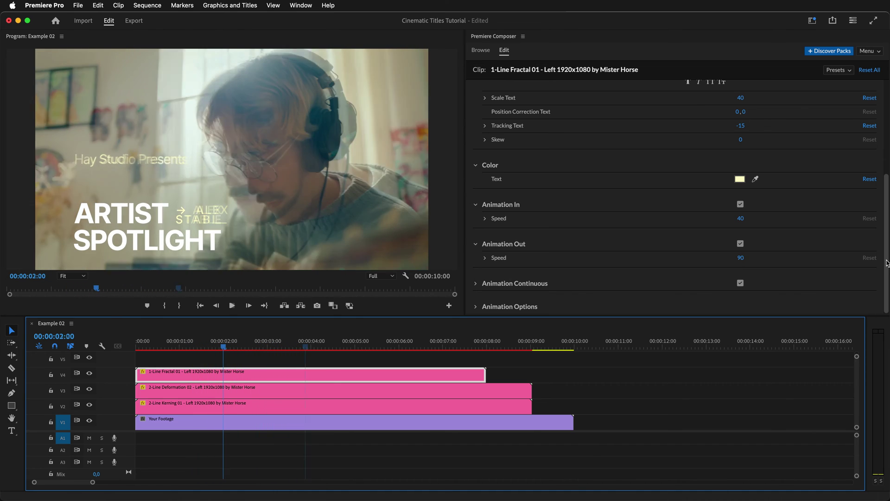
pyautogui.moveTo(741, 223); pyautogui.dragTo(749, 223)
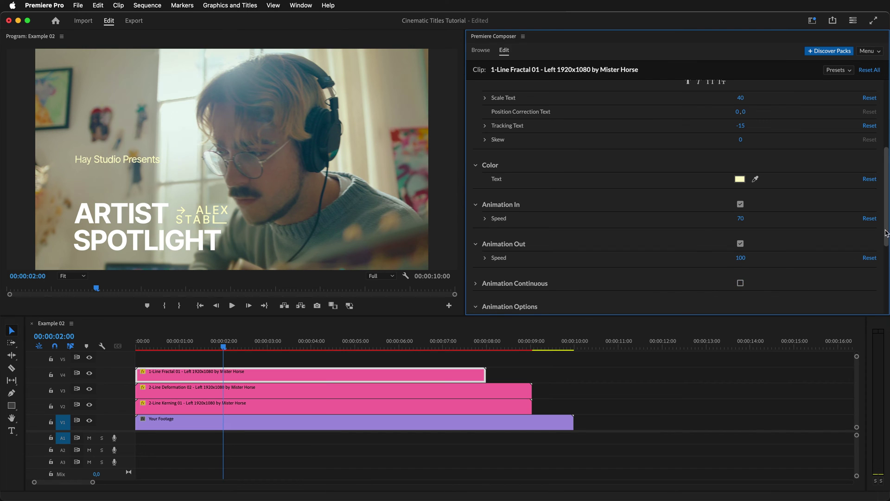
pyautogui.moveTo(886, 234); pyautogui.dragTo(886, 301)
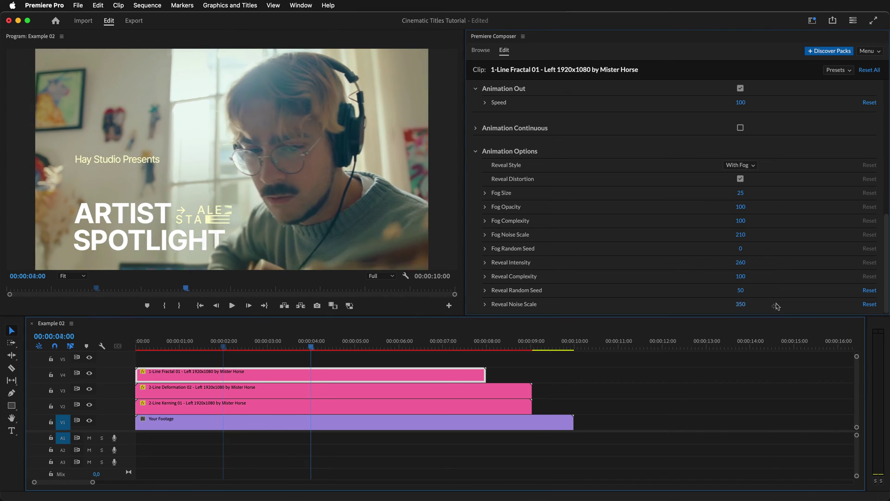
# - Set Position to 960, 120, Scale Text to 30, and duration 00:00:09:00, then play it back
pyautogui.moveTo(886, 298); pyautogui.dragTo(887, 144)
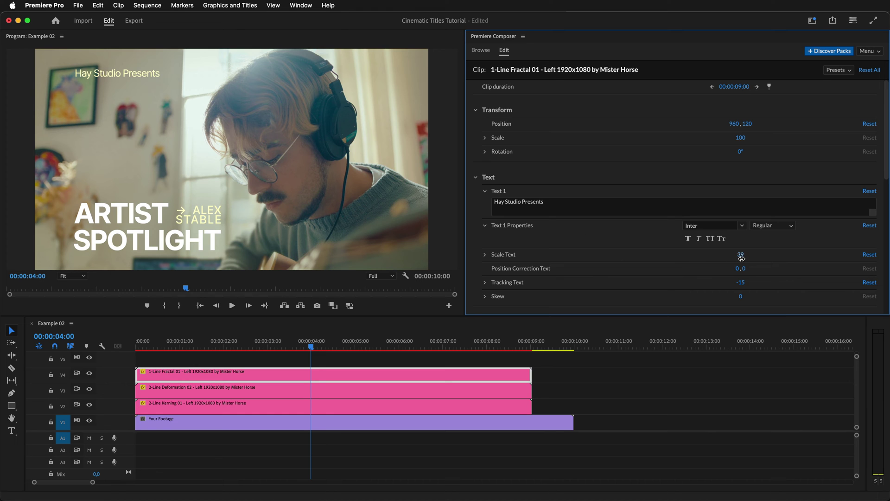
pyautogui.press('space')
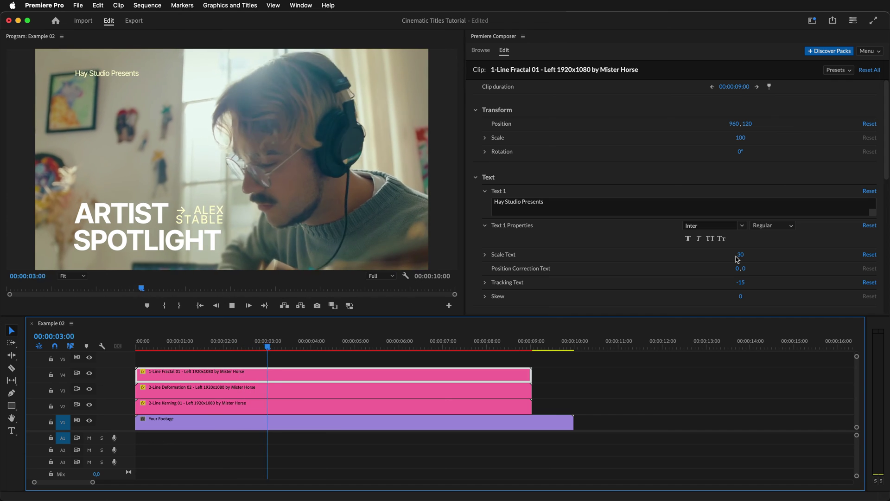
pyautogui.press('space')
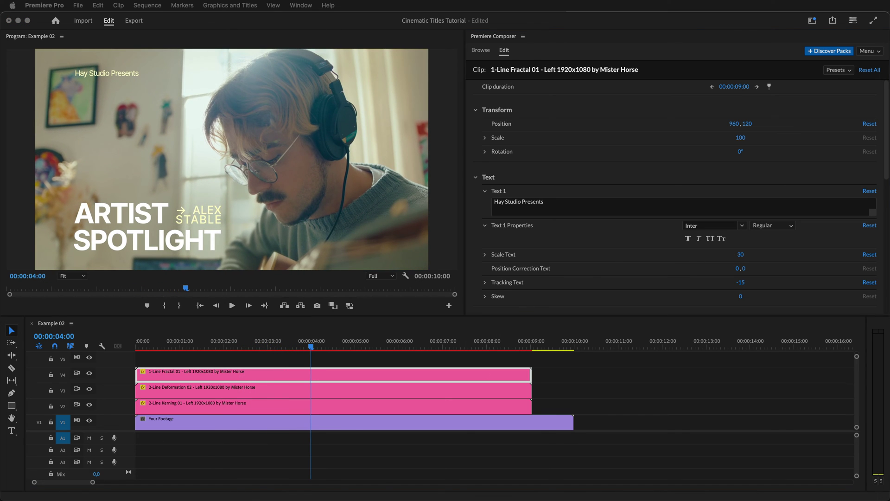
# - Place the Roto clip from the Footage bin on the top track at 00:00
pyautogui.hotkey('shift', '1')
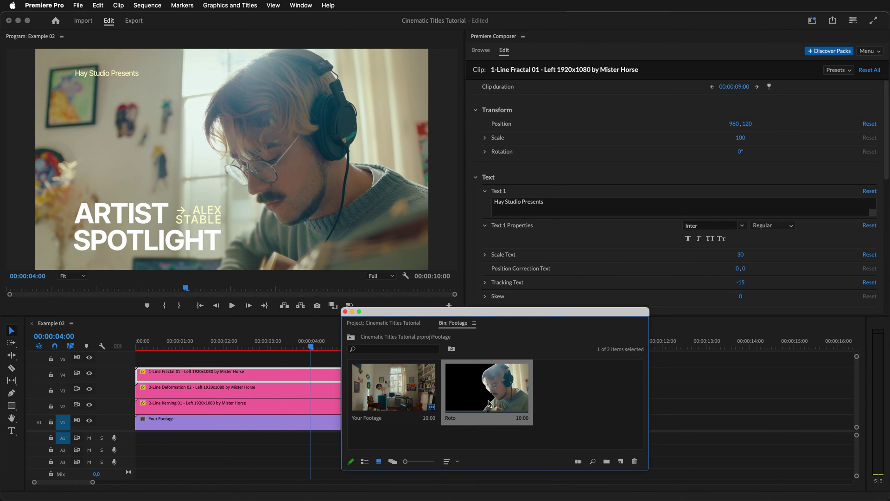
pyautogui.moveTo(487, 387); pyautogui.dragTo(144, 357)
pyautogui.moveTo(477, 311); pyautogui.dragTo(475, 472)
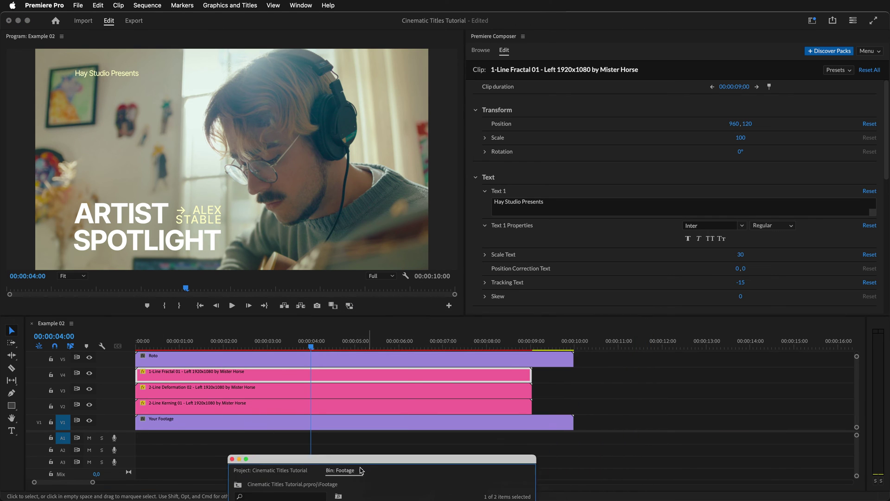
# - Shift the three title clips slightly later and replay from the sequence start
pyautogui.keyDown('shift'); pyautogui.click(324, 390); pyautogui.keyUp('shift')
pyautogui.keyDown('shift'); pyautogui.click(324, 405); pyautogui.keyUp('shift')
pyautogui.moveTo(325, 405); pyautogui.dragTo(361, 405)
pyautogui.press('Home')
pyautogui.press('space')
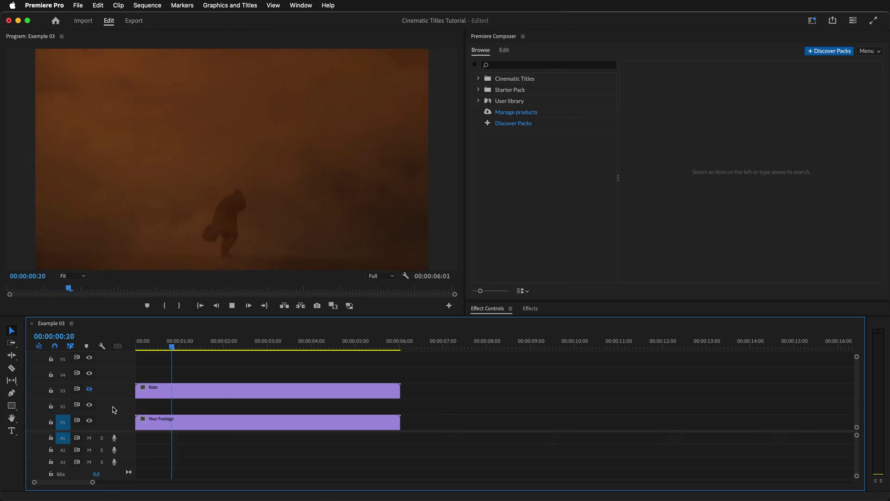
# - Hide the V1 desert footage to view the roto figure alone, then show it again
pyautogui.click(90, 420)
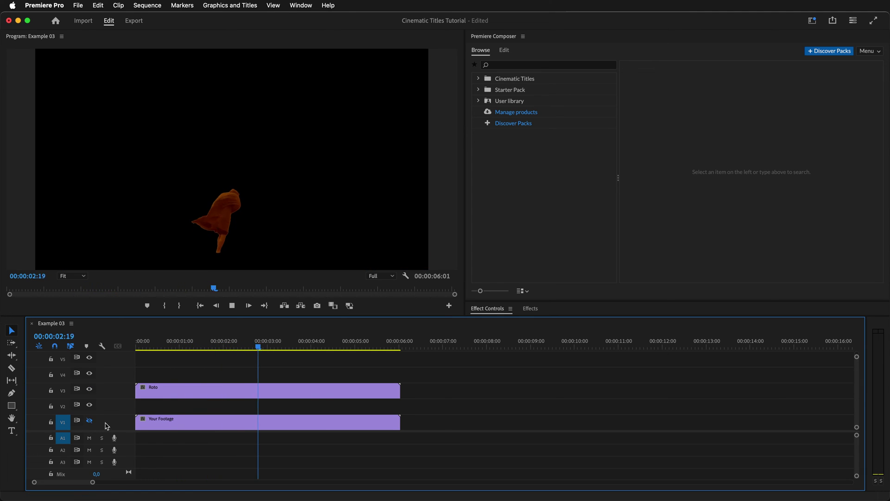
pyautogui.click(90, 420)
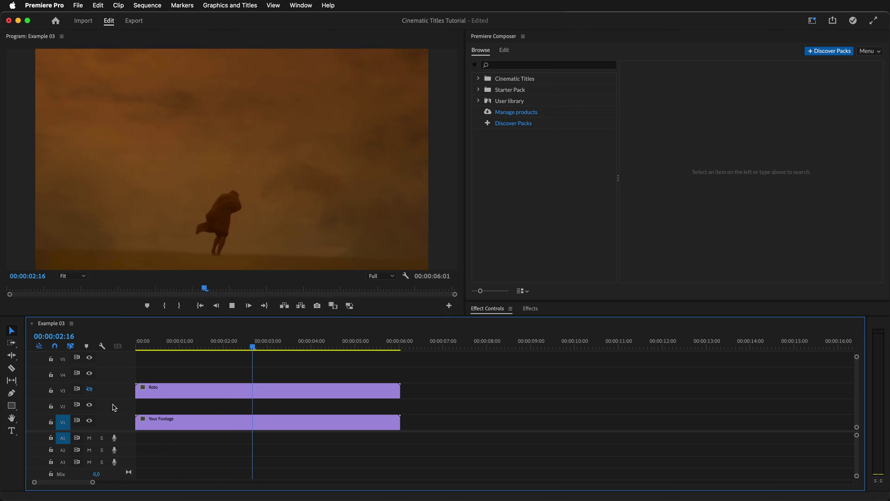
# - Add the 2-Line Fractal 04 title on V2 at 00:00 and trim it to 00:00:06:00
pyautogui.click(478, 79)
pyautogui.click(503, 112)
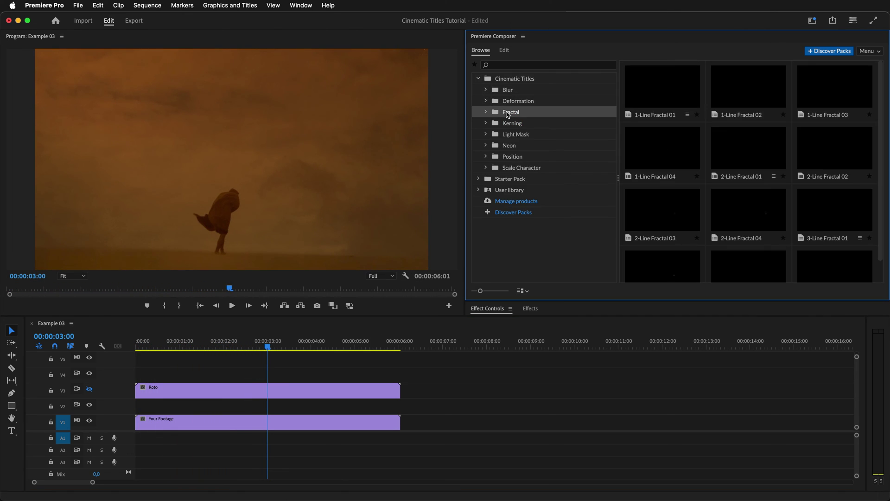
pyautogui.click(754, 221)
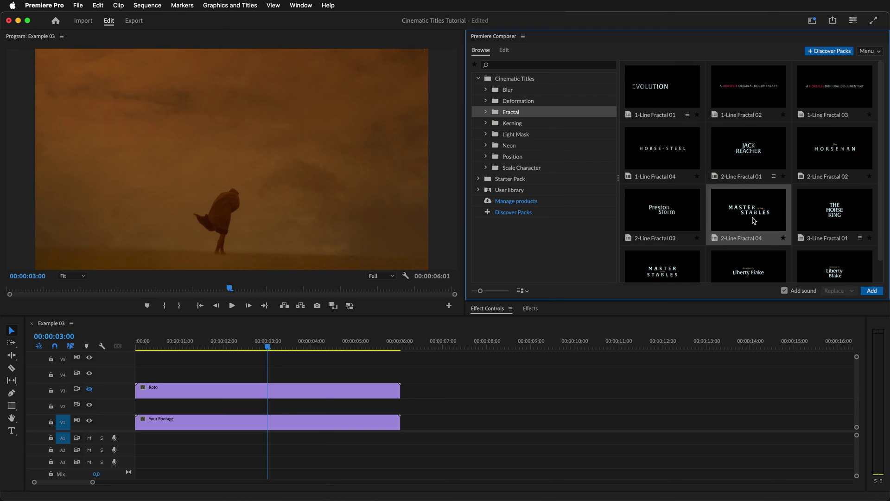
pyautogui.click(870, 292)
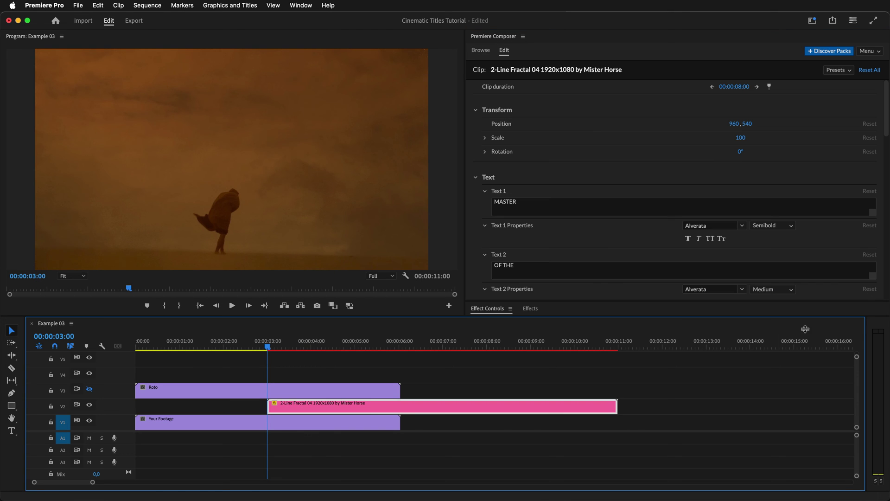
pyautogui.moveTo(415, 407); pyautogui.dragTo(283, 412)
pyautogui.moveTo(734, 87); pyautogui.dragTo(725, 92)
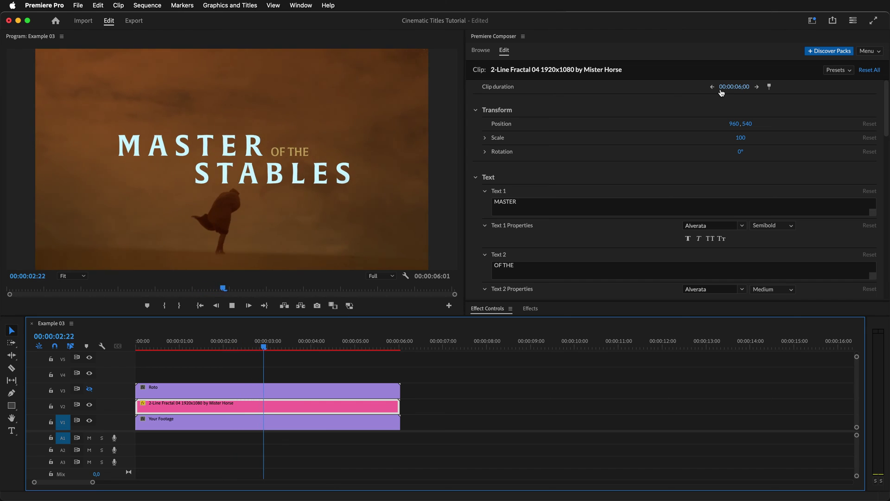
# - Retype the three title lines as LOST, IN THE, and DESERT
pyautogui.click(721, 92)
pyautogui.moveTo(887, 132); pyautogui.dragTo(887, 151)
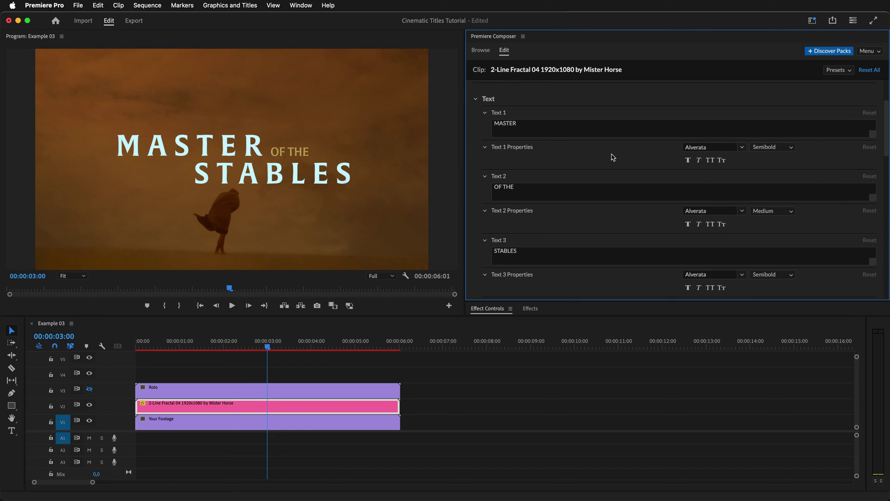
pyautogui.click(523, 123)
pyautogui.write('LOST')
pyautogui.press('Tab')
pyautogui.write('IN THE')
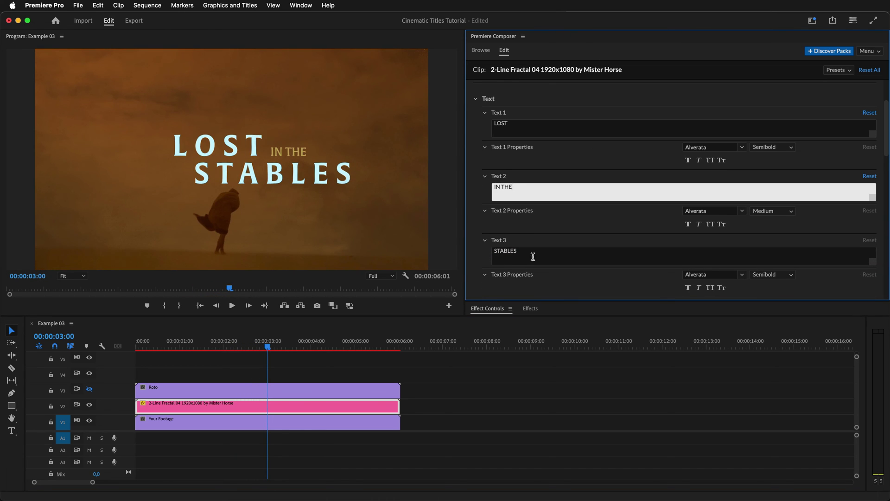
pyautogui.press('Tab')
pyautogui.write('DESERT')
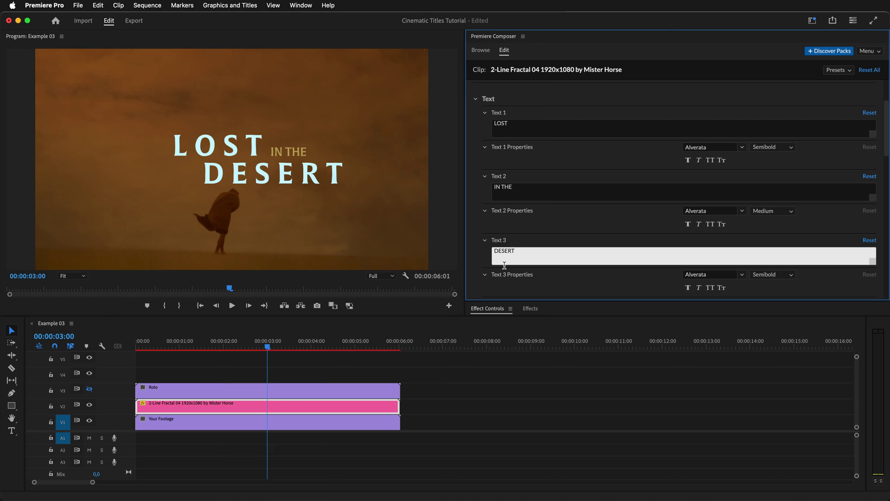
# - Enlarge the title to 125 scale and bring the Color section into view
pyautogui.scroll(3, 884, 172)
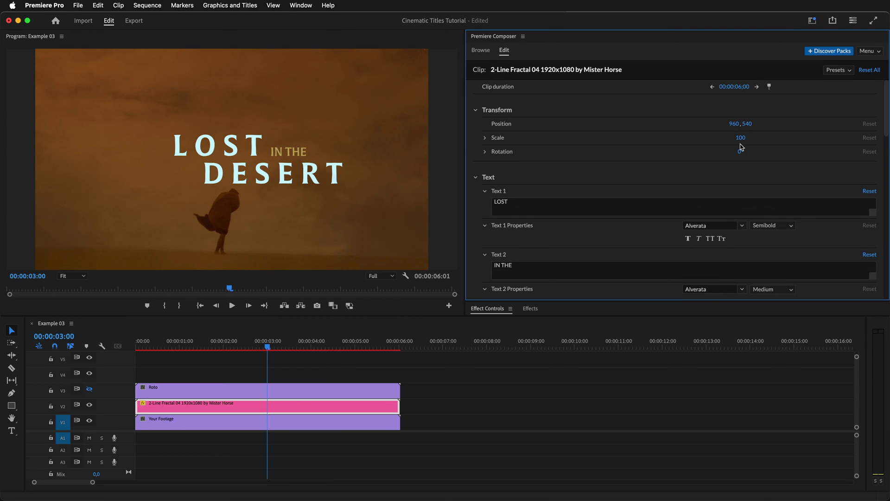
pyautogui.moveTo(749, 141); pyautogui.dragTo(671, 126)
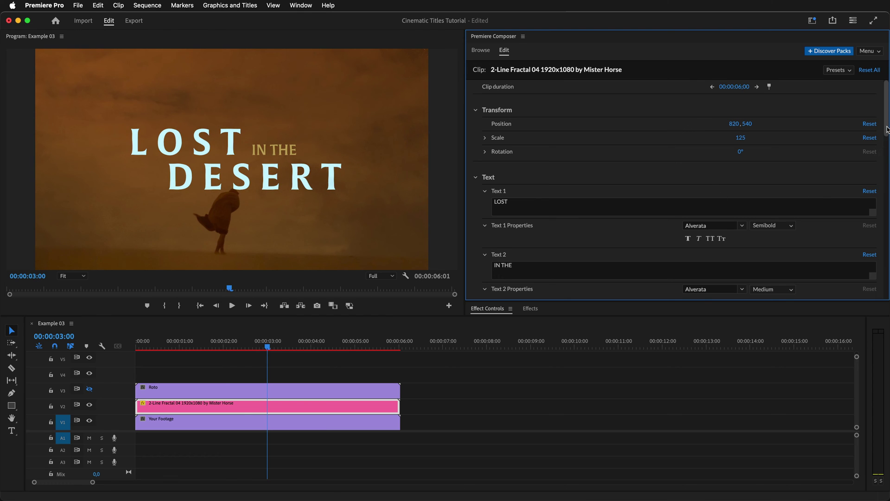
pyautogui.moveTo(887, 133); pyautogui.dragTo(884, 230)
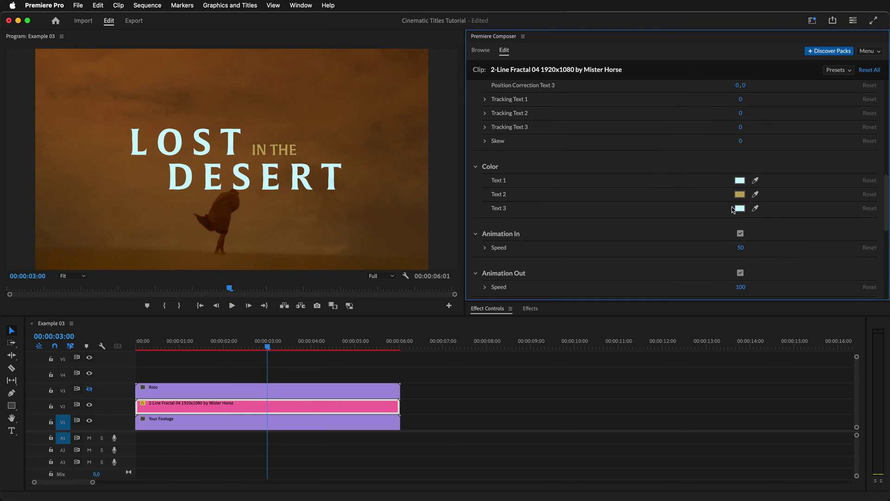
# - Colour Text 1 pale cream (ffdcc7) and Text 2 black (000000), and set Scaling Speed to 50
pyautogui.click(740, 183)
pyautogui.moveTo(747, 128); pyautogui.dragTo(747, 99)
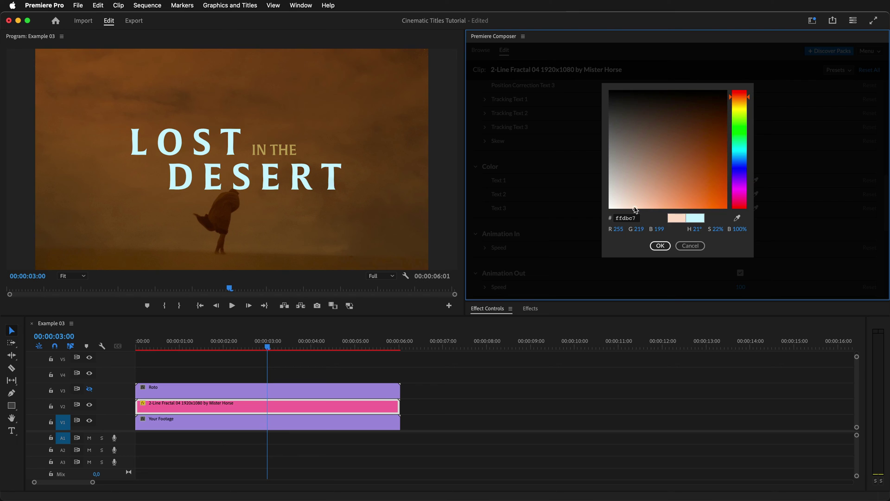
pyautogui.click(660, 246)
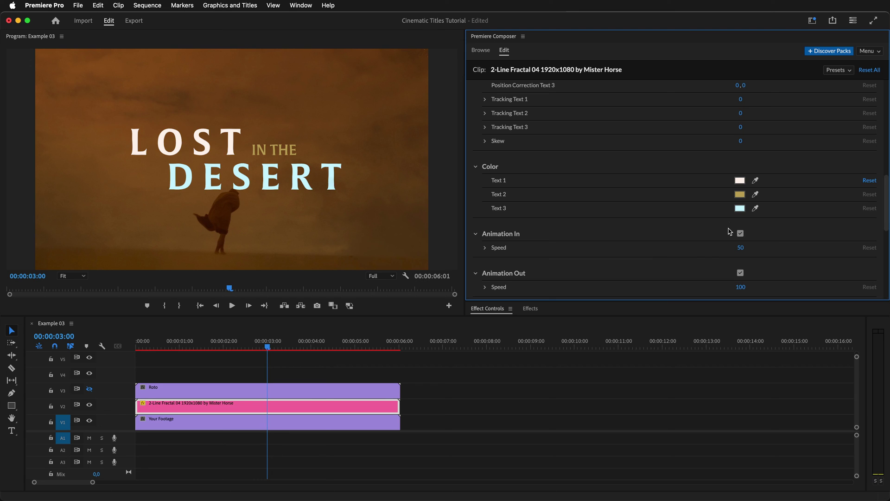
pyautogui.click(740, 195)
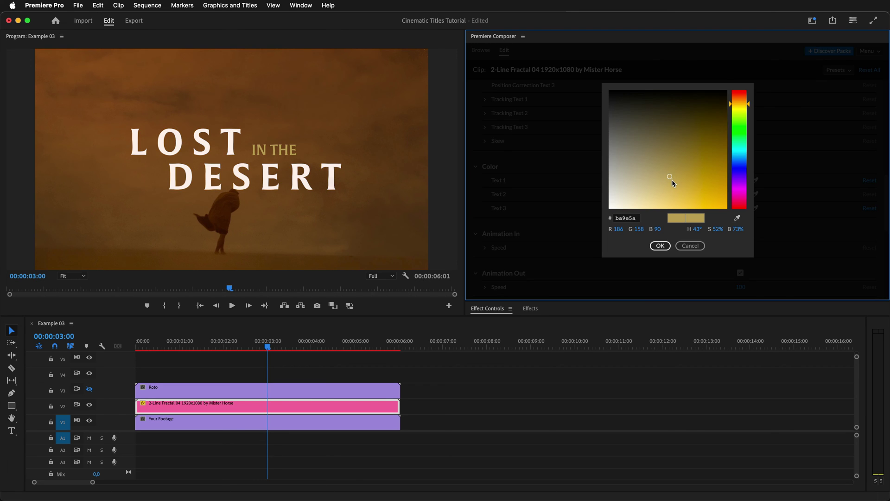
pyautogui.click(663, 248)
pyautogui.scroll(-5, 887, 252)
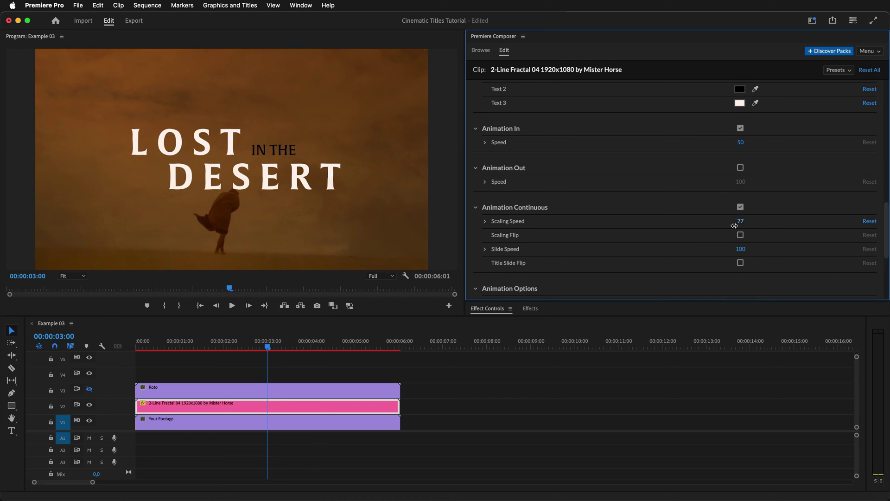
pyautogui.moveTo(732, 226); pyautogui.dragTo(726, 227)
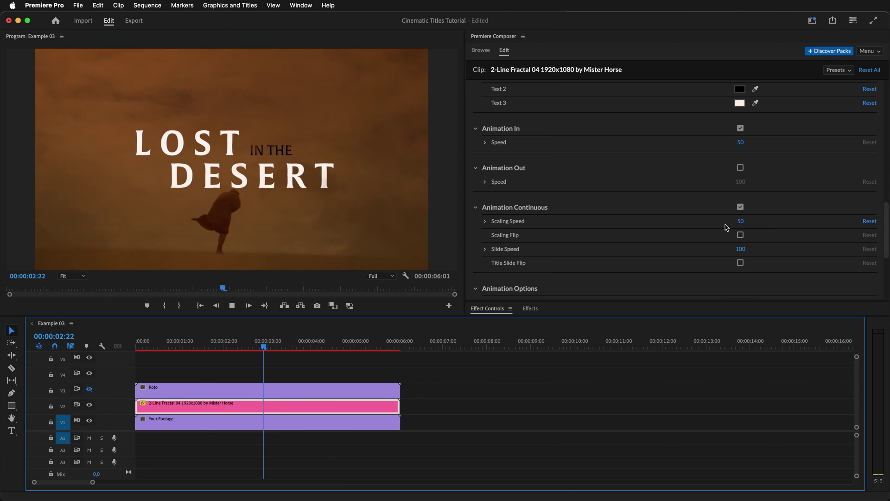
# - Try the no-fog reveal, then set the title's Reveal Style to Fog Only
pyautogui.moveTo(883, 234); pyautogui.dragTo(886, 271)
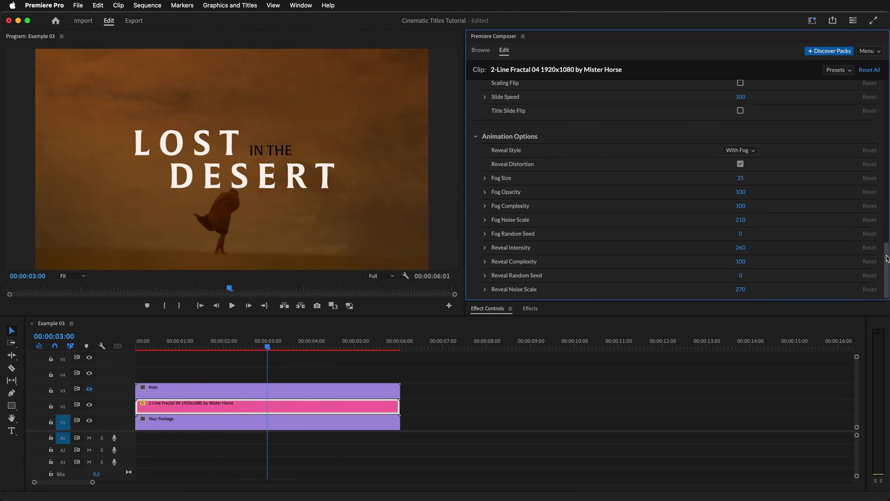
pyautogui.click(753, 153)
pyautogui.click(752, 172)
pyautogui.click(741, 150)
pyautogui.click(743, 182)
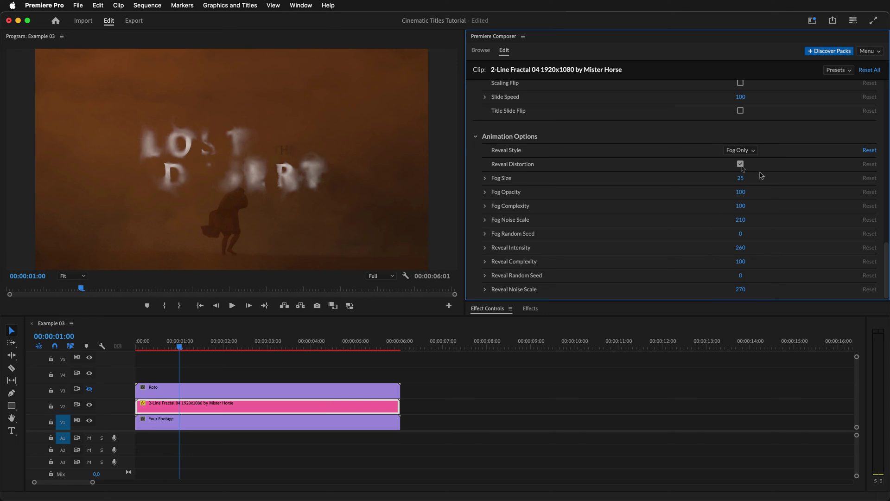
# - Test fog size, noise scale and random seed 21, preview, then reset to default Fog Only
pyautogui.moveTo(750, 182)
pyautogui.mouseDown()
pyautogui.moveTo(732, 184)
pyautogui.moveTo(753, 188)
pyautogui.mouseUp()
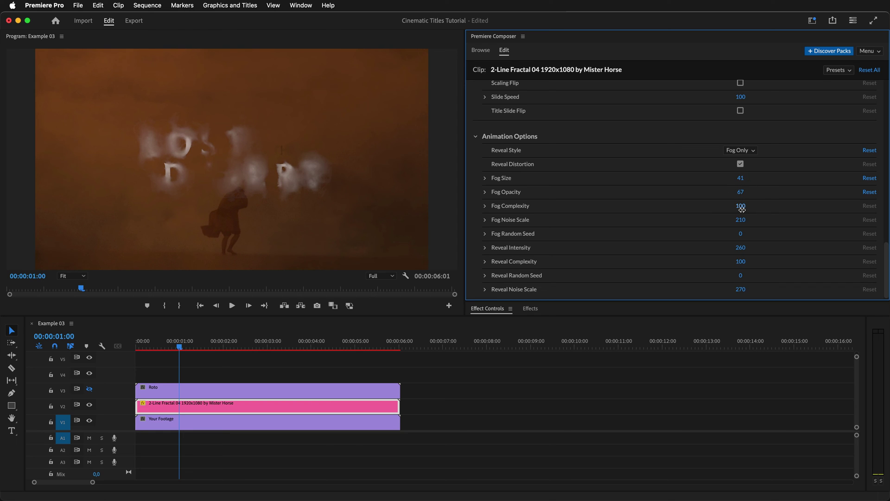
pyautogui.moveTo(749, 223); pyautogui.dragTo(769, 224)
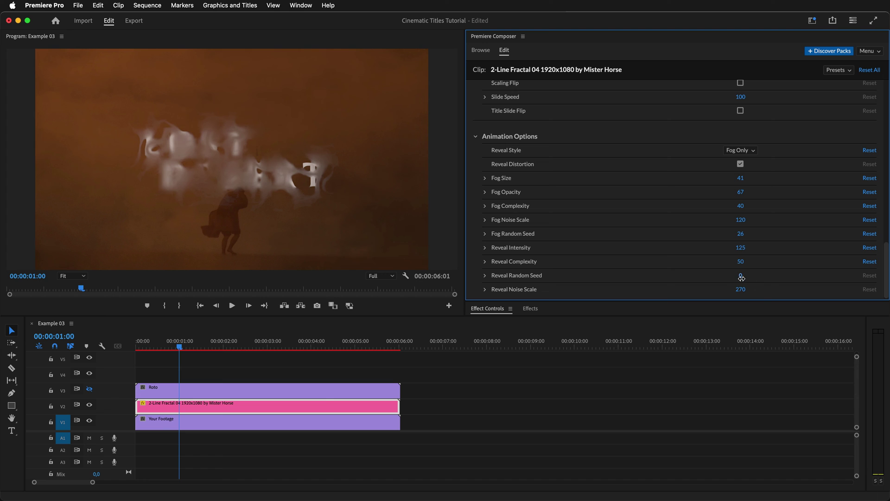
pyautogui.moveTo(748, 278); pyautogui.dragTo(755, 291)
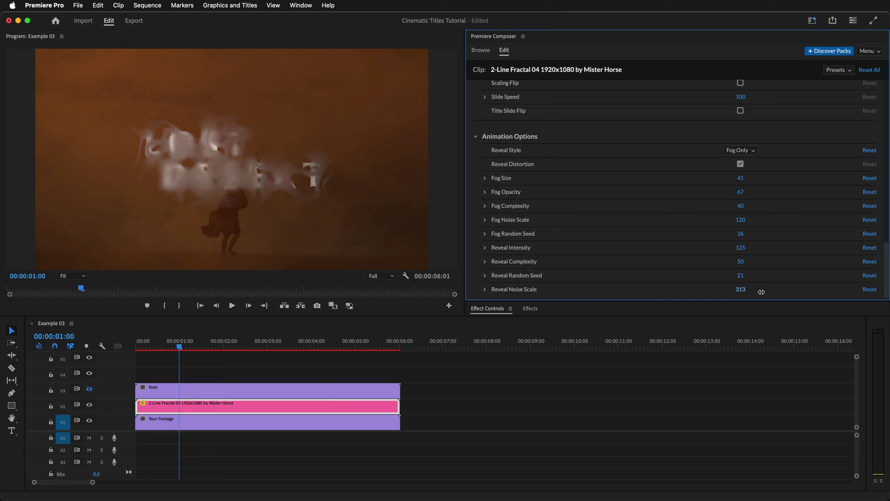
pyautogui.press('space')
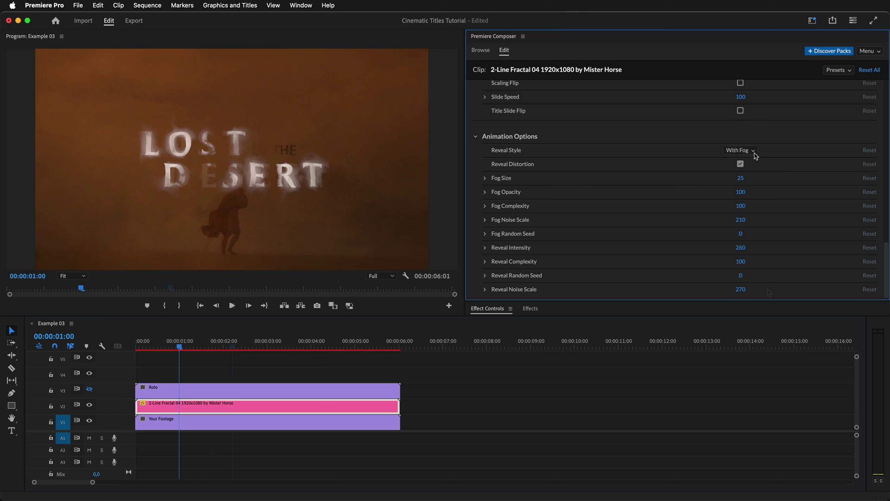
pyautogui.click(753, 152)
pyautogui.click(752, 182)
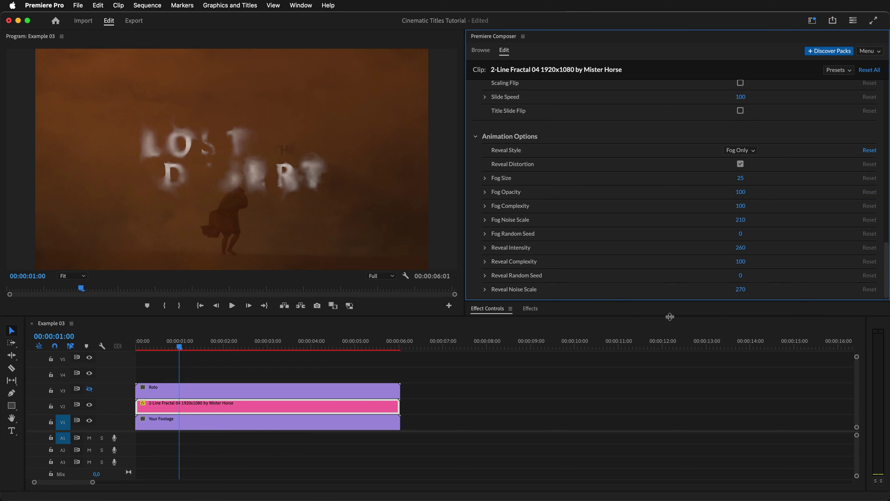
# - Apply the Track Matte Key effect to the fractal title clip
pyautogui.moveTo(612, 300); pyautogui.dragTo(610, 192)
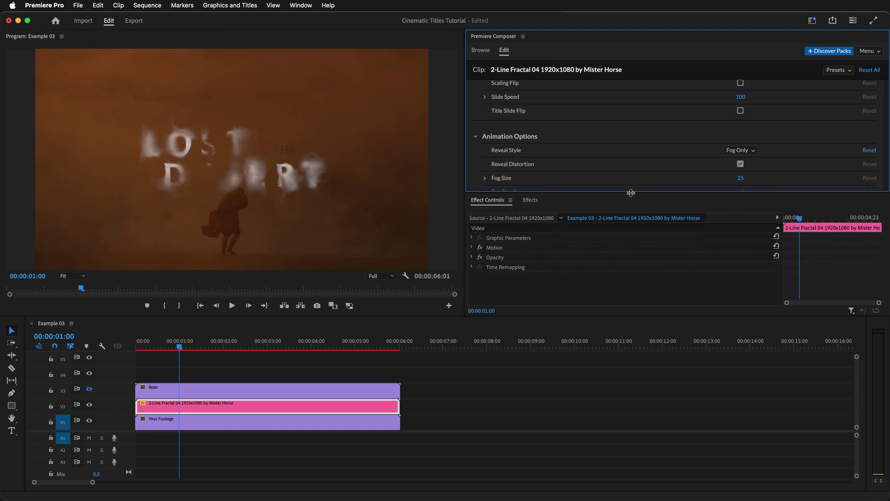
pyautogui.click(531, 200)
pyautogui.click(521, 213)
pyautogui.write('track matte')
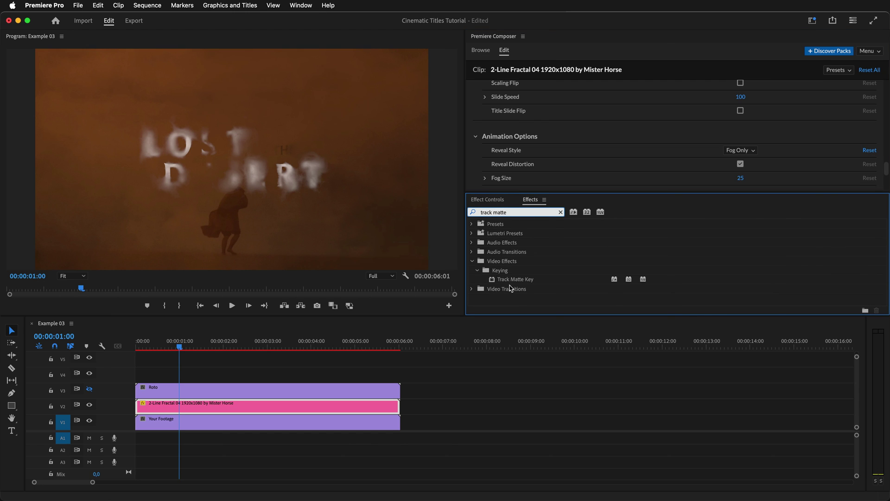
pyautogui.click(515, 280)
# - Set the Track Matte Key matte to Video 3 with Reverse on, and toggle V3 output
pyautogui.click(496, 199)
pyautogui.moveTo(501, 192); pyautogui.dragTo(510, 178)
pyautogui.click(657, 277)
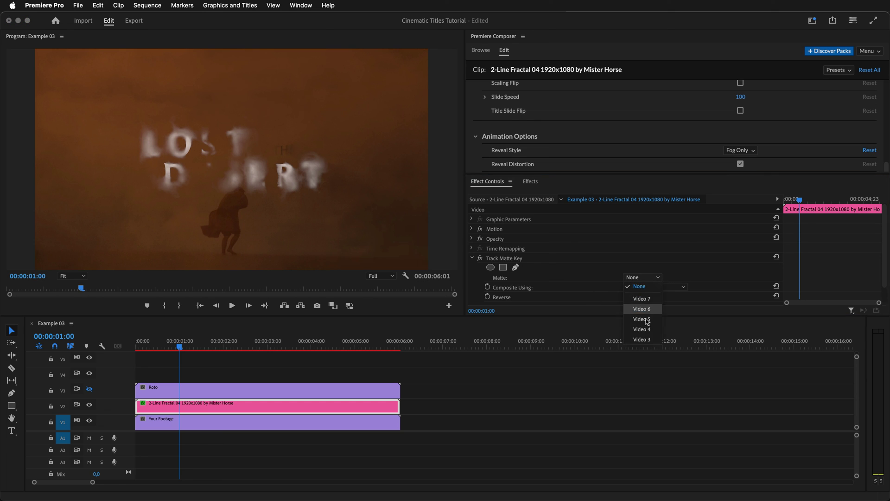
pyautogui.click(649, 340)
pyautogui.click(627, 297)
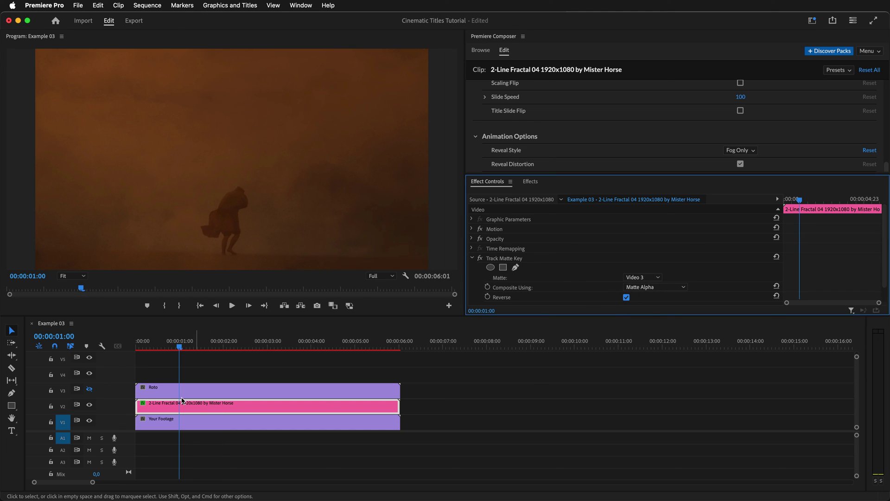
pyautogui.click(89, 389)
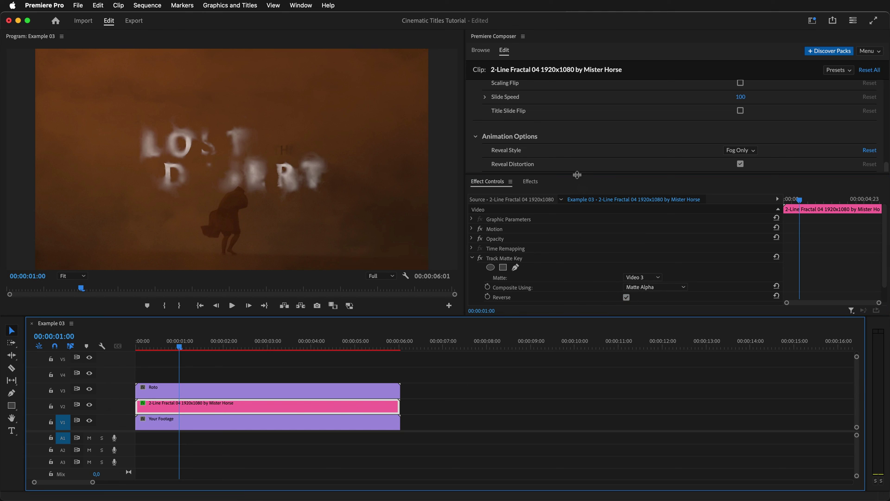
# - Preview the masked title reveal, then apply the Tint effect to the title clip
pyautogui.moveTo(577, 175); pyautogui.dragTo(579, 304)
pyautogui.press('space')
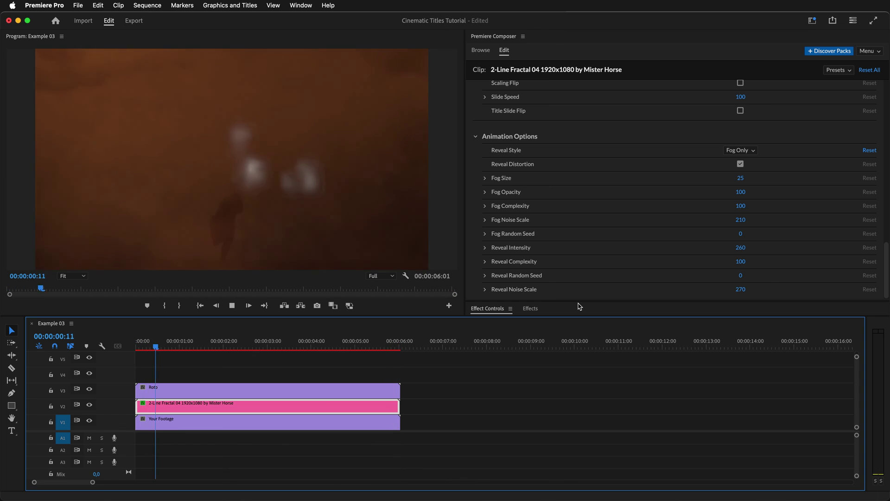
pyautogui.press('space')
pyautogui.moveTo(579, 305); pyautogui.dragTo(579, 170)
pyautogui.click(530, 177)
pyautogui.click(525, 191)
pyautogui.write('tint')
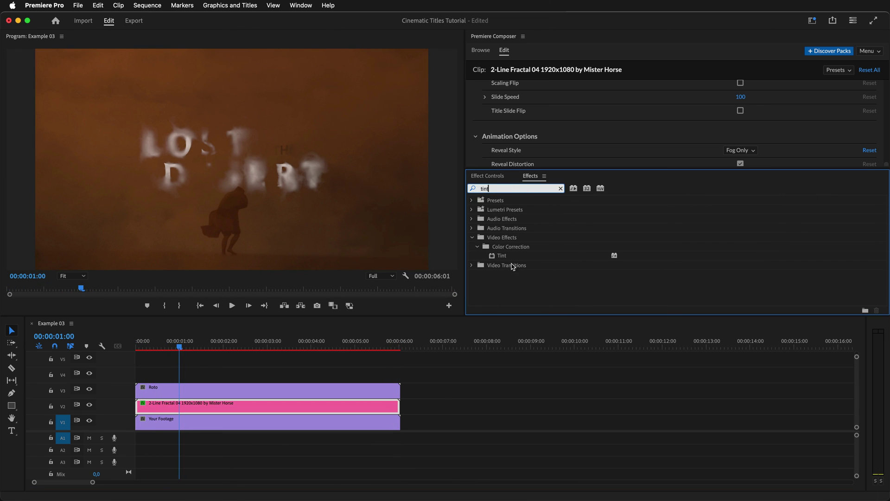
pyautogui.click(510, 258)
# - Set the Tint's Map White To colour to dusty brown 5A3D30
pyautogui.click(493, 176)
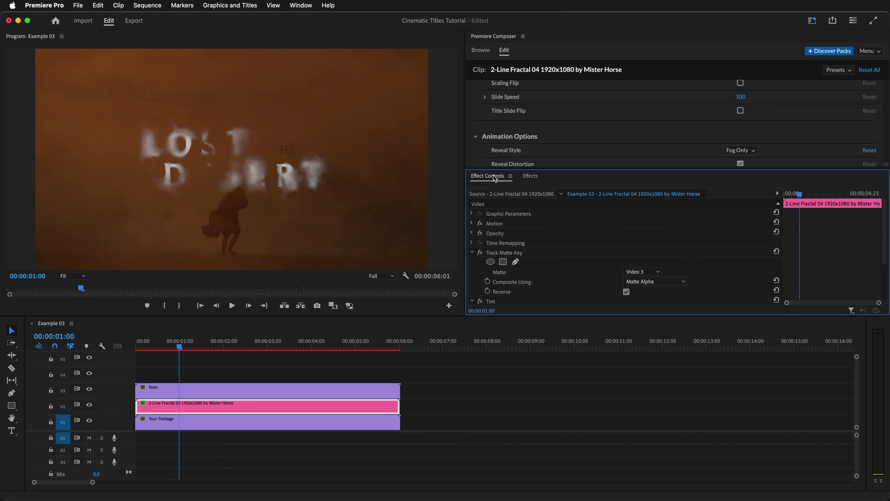
pyautogui.click(472, 252)
pyautogui.click(629, 291)
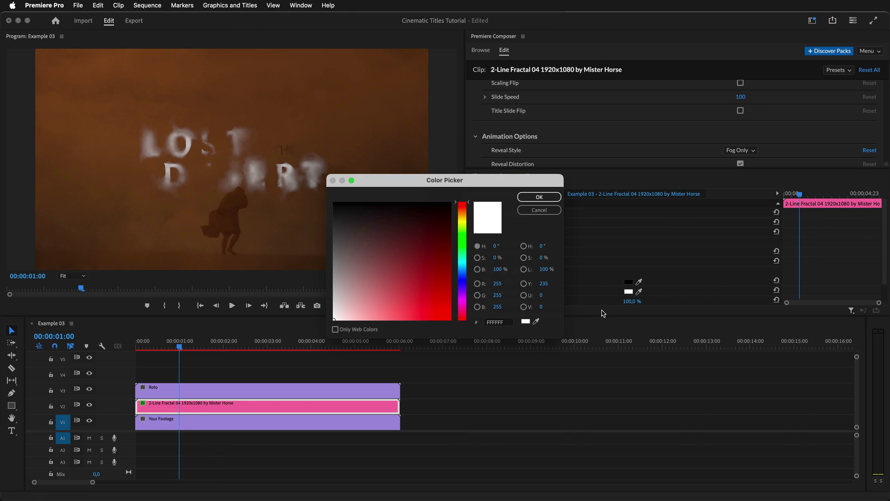
pyautogui.click(463, 208)
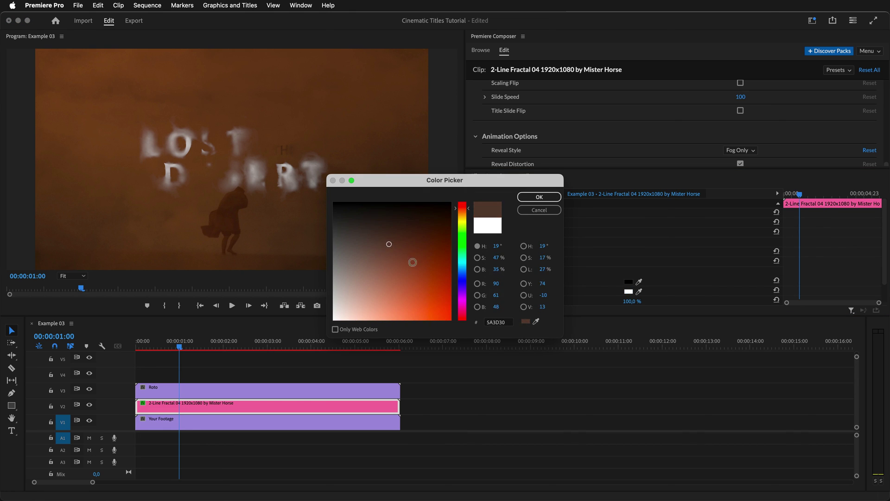
pyautogui.click(539, 196)
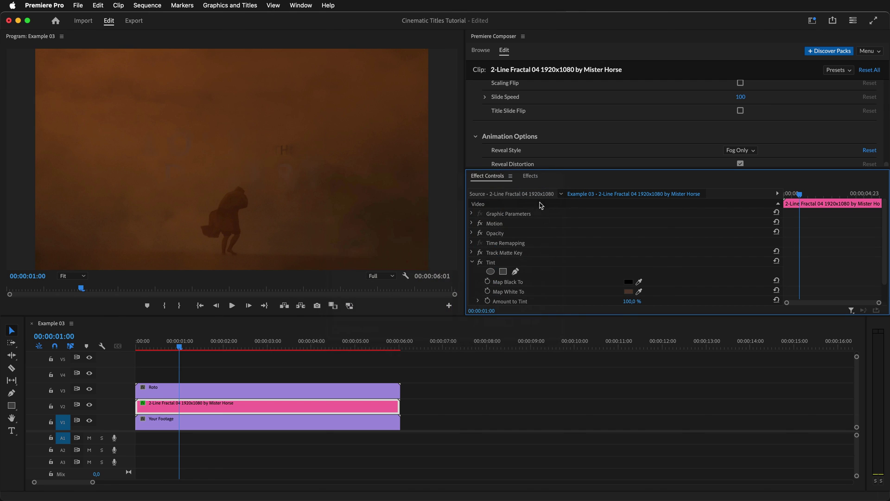
# - Keyframe Amount to Tint from 100% down to 0% at 00:00:01:20 with Ease Out
pyautogui.click(178, 348)
pyautogui.moveTo(160, 349); pyautogui.dragTo(216, 351)
pyautogui.click(488, 301)
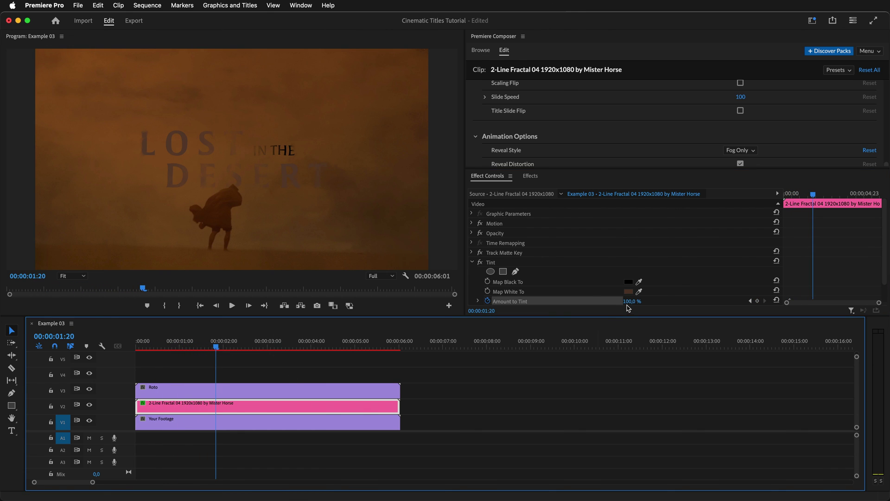
pyautogui.moveTo(629, 307); pyautogui.dragTo(583, 307)
pyautogui.scroll(-2, 814, 302)
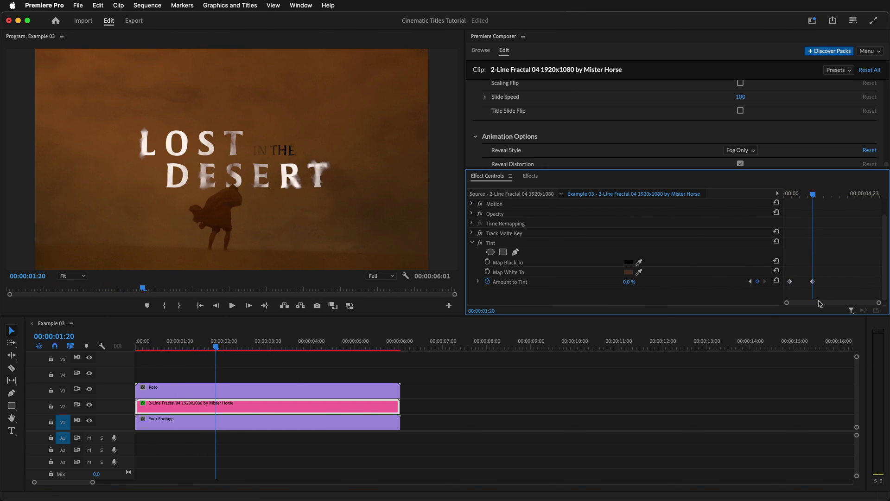
pyautogui.rightClick(813, 282)
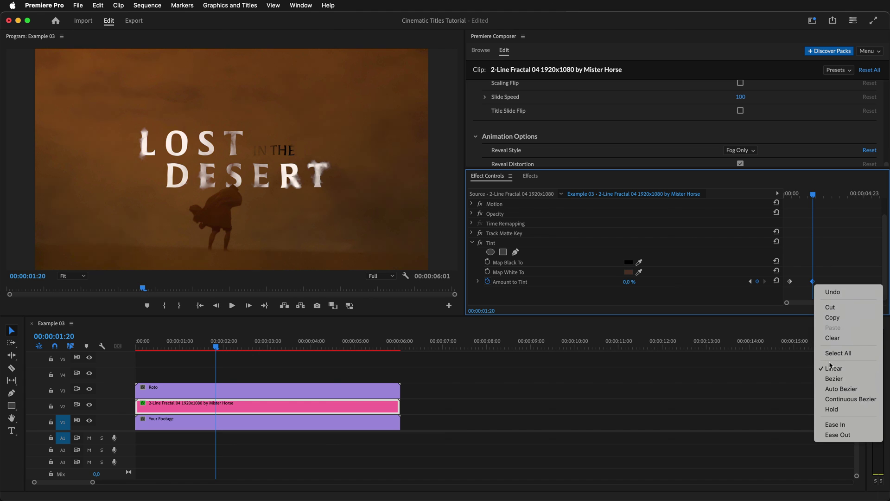
pyautogui.click(829, 435)
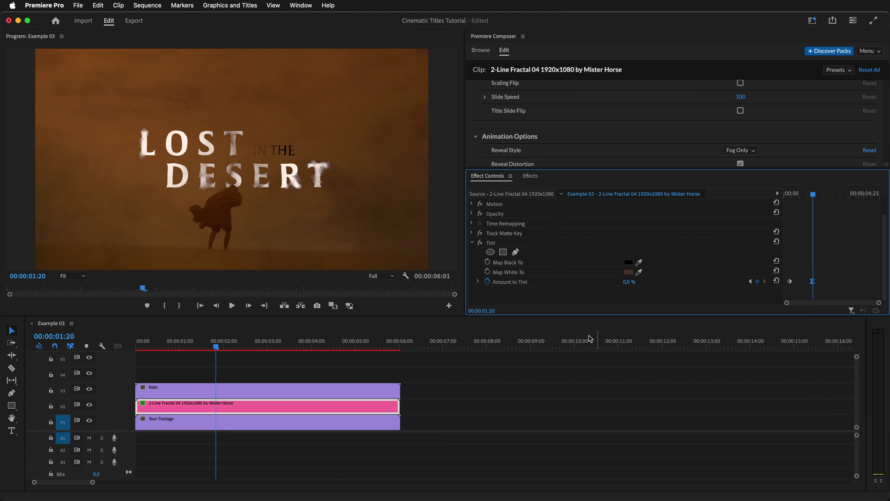
pyautogui.moveTo(605, 174); pyautogui.dragTo(601, 312)
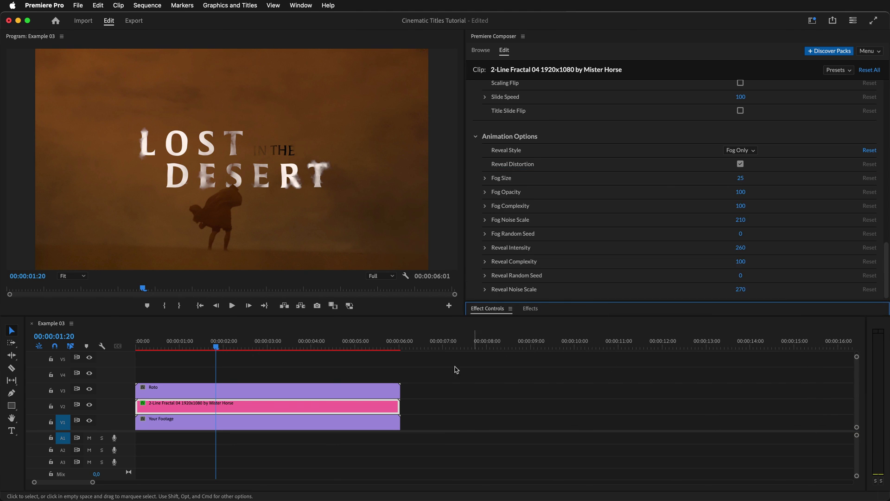
pyautogui.click(227, 356)
pyautogui.press('space')
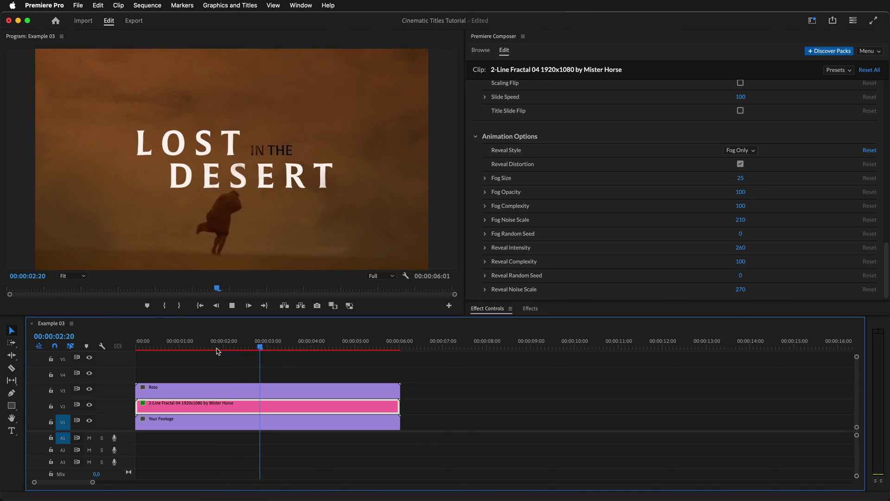